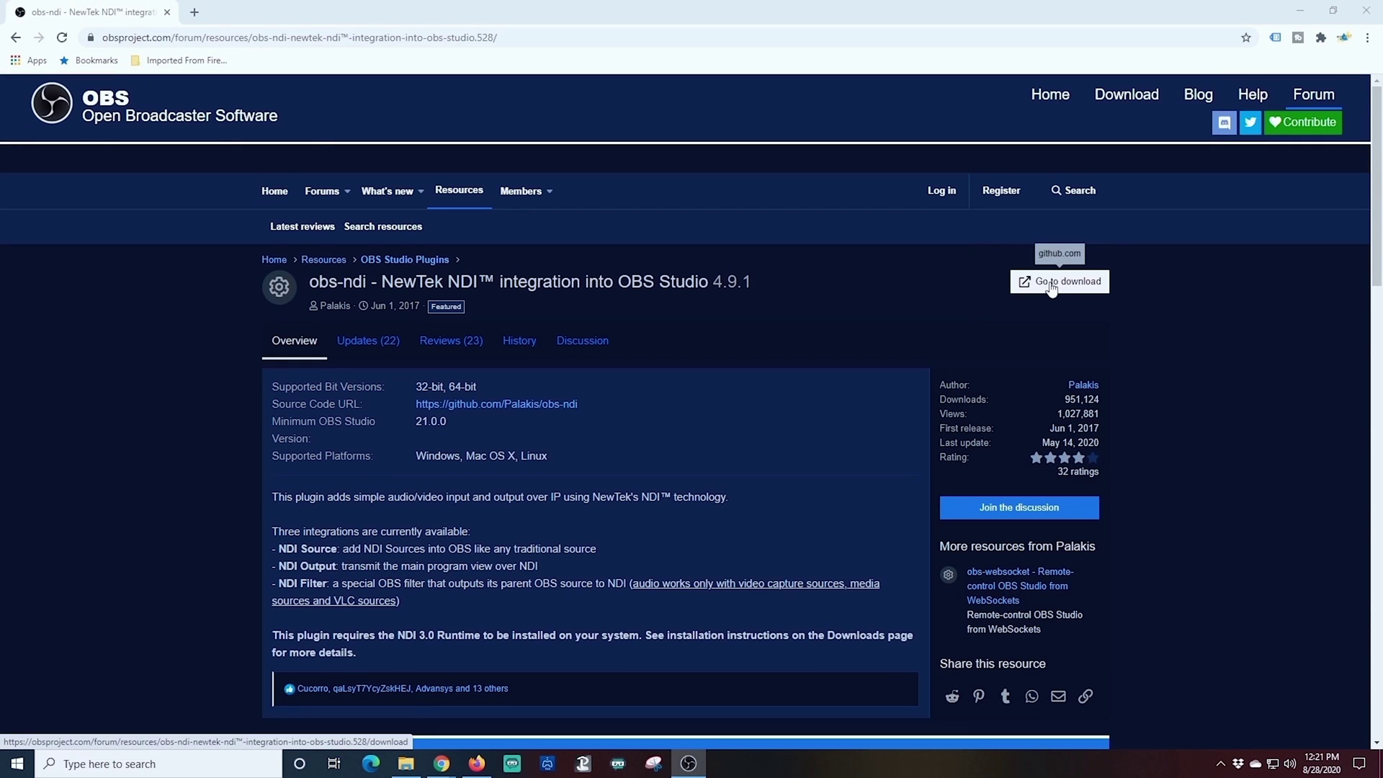
Step: Download obs-ndi-4.9.0-Windows-Installer.exe from the GitHub release assets and show it in Downloads
left_click(1051, 282)
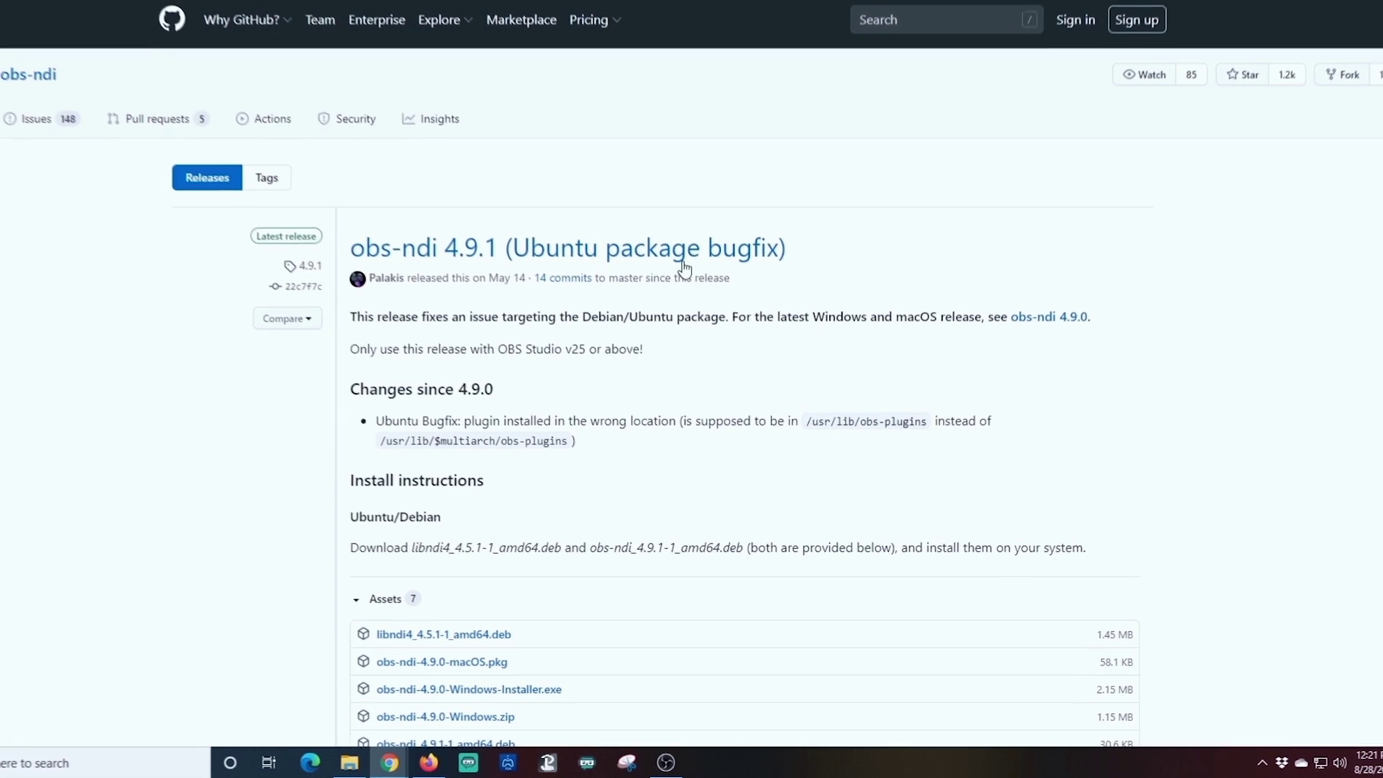
scroll(802, 407, "down", 5)
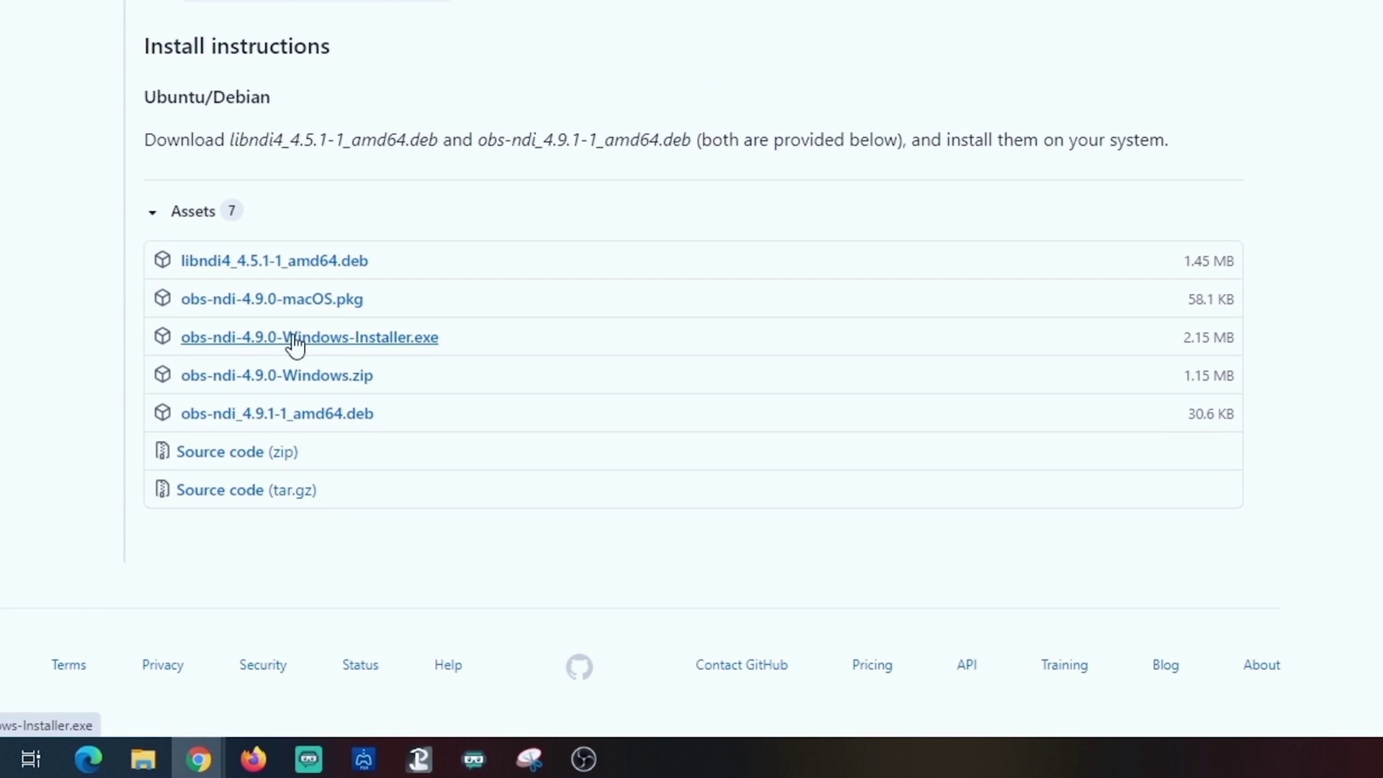
left_click(296, 345)
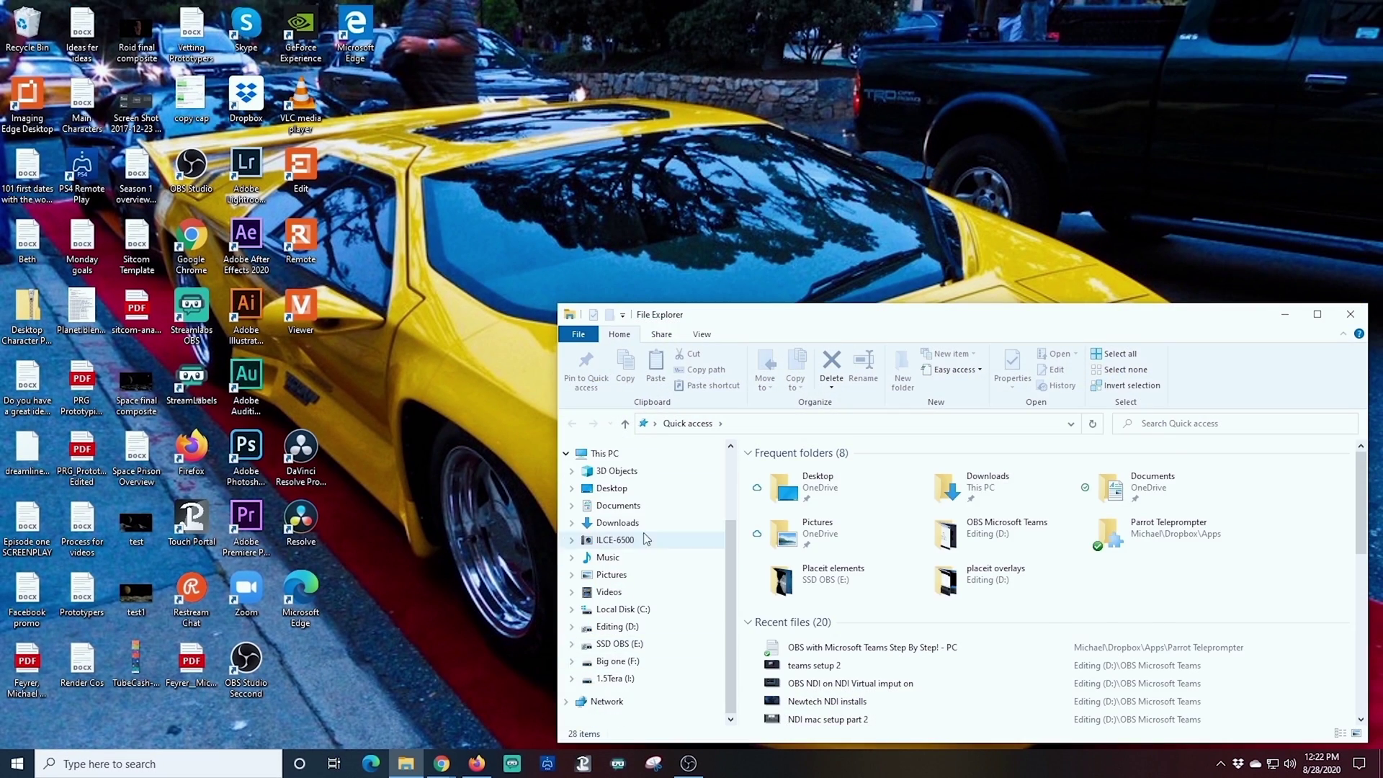
left_click(618, 632)
Step: Run the obs-ndi 4.9.0 installer and install it without closing OBS Studio
double_click(829, 490)
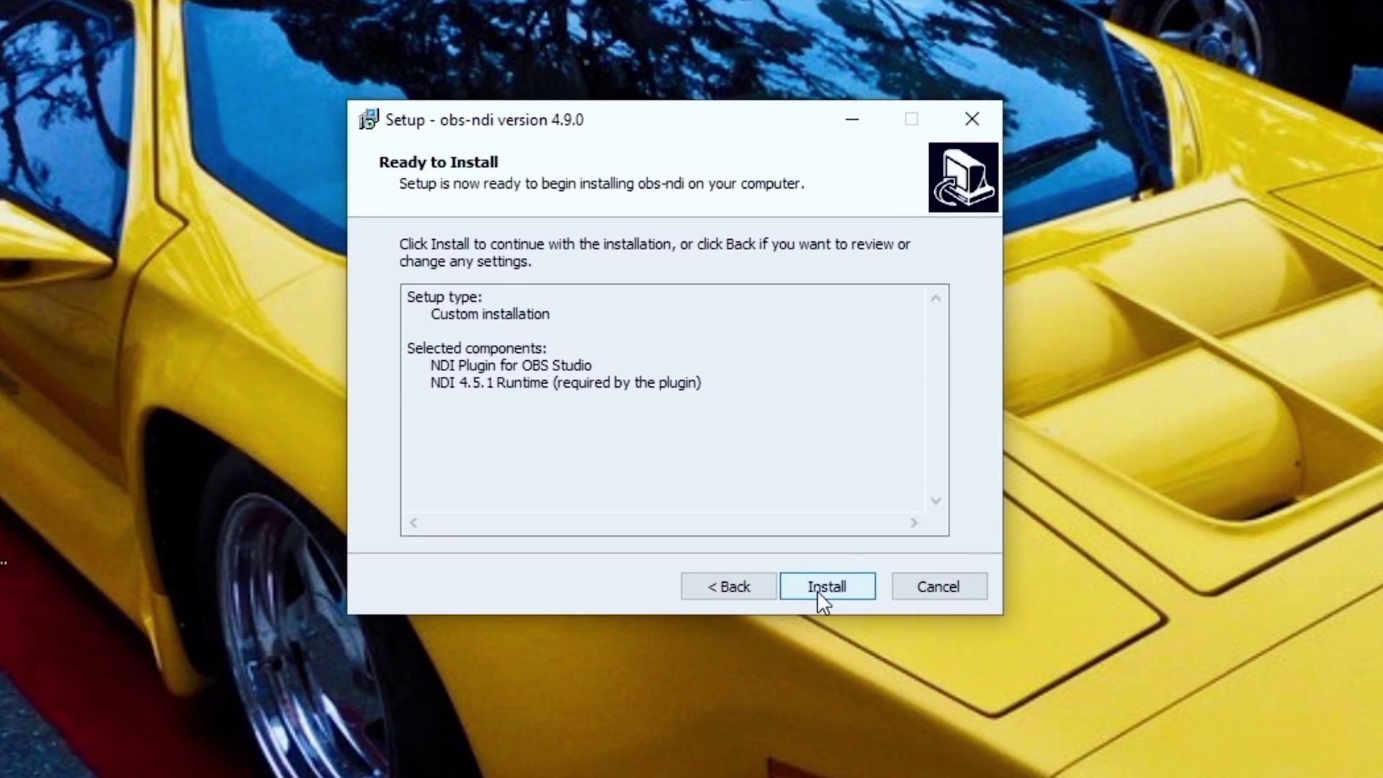
left_click(820, 584)
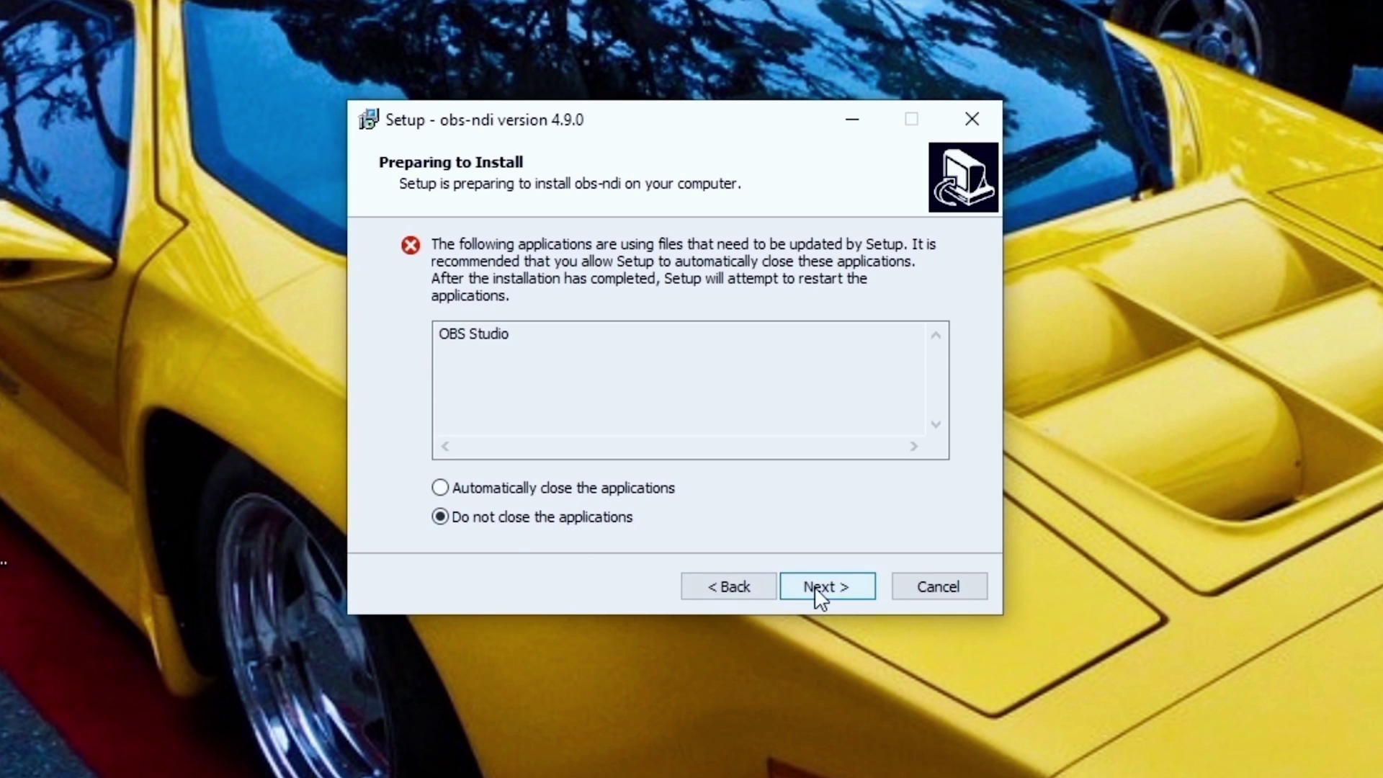
left_click(818, 591)
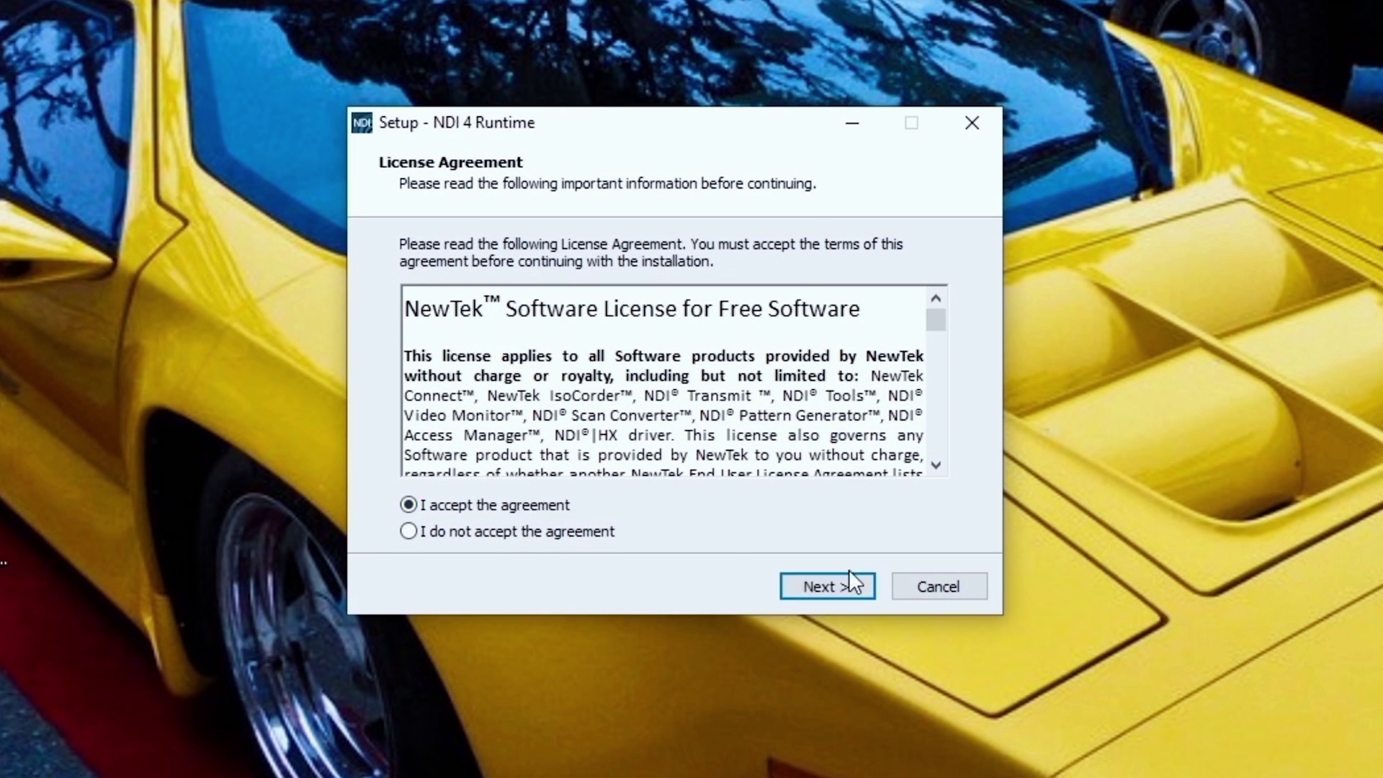
Step: Install the NDI 4.5.1 Runtime with its licence accepted and default folders kept
left_click(848, 580)
left_click(843, 591)
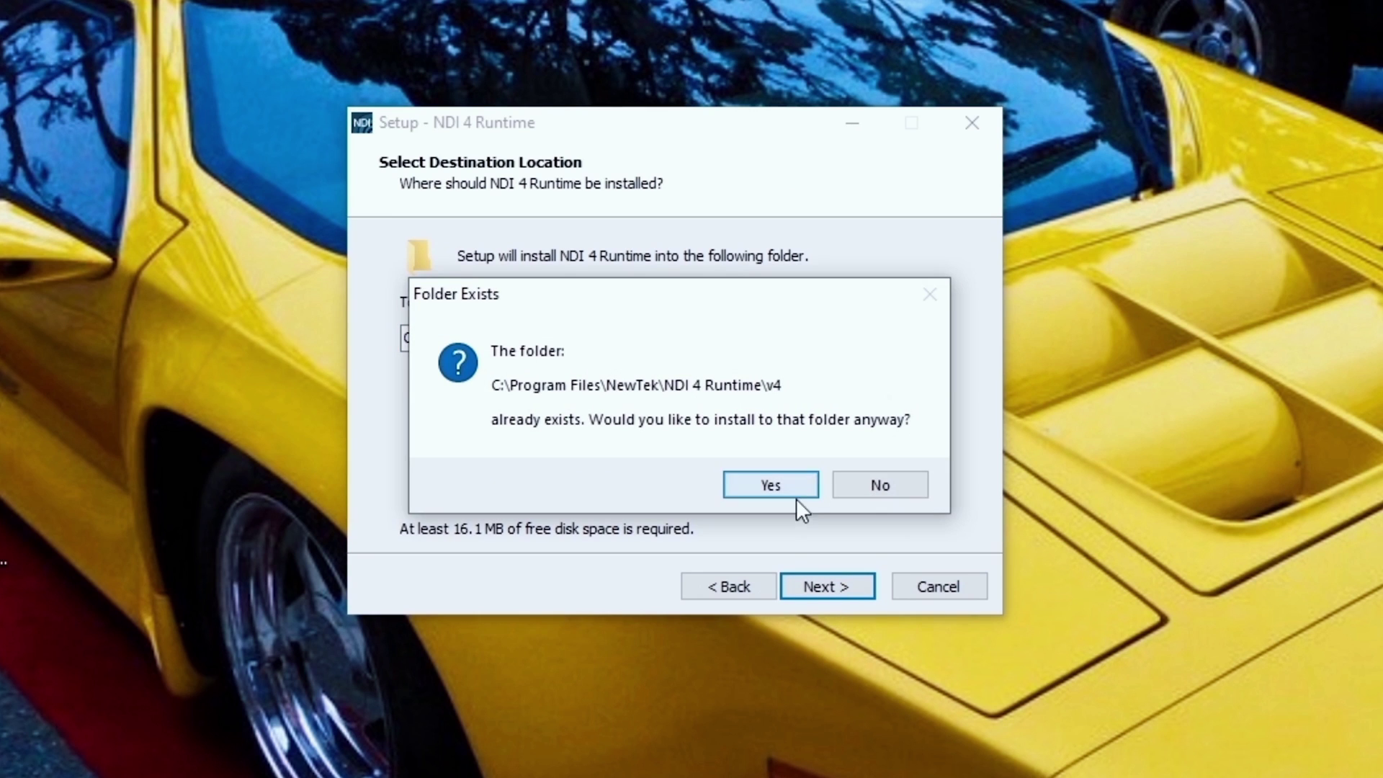
left_click(776, 481)
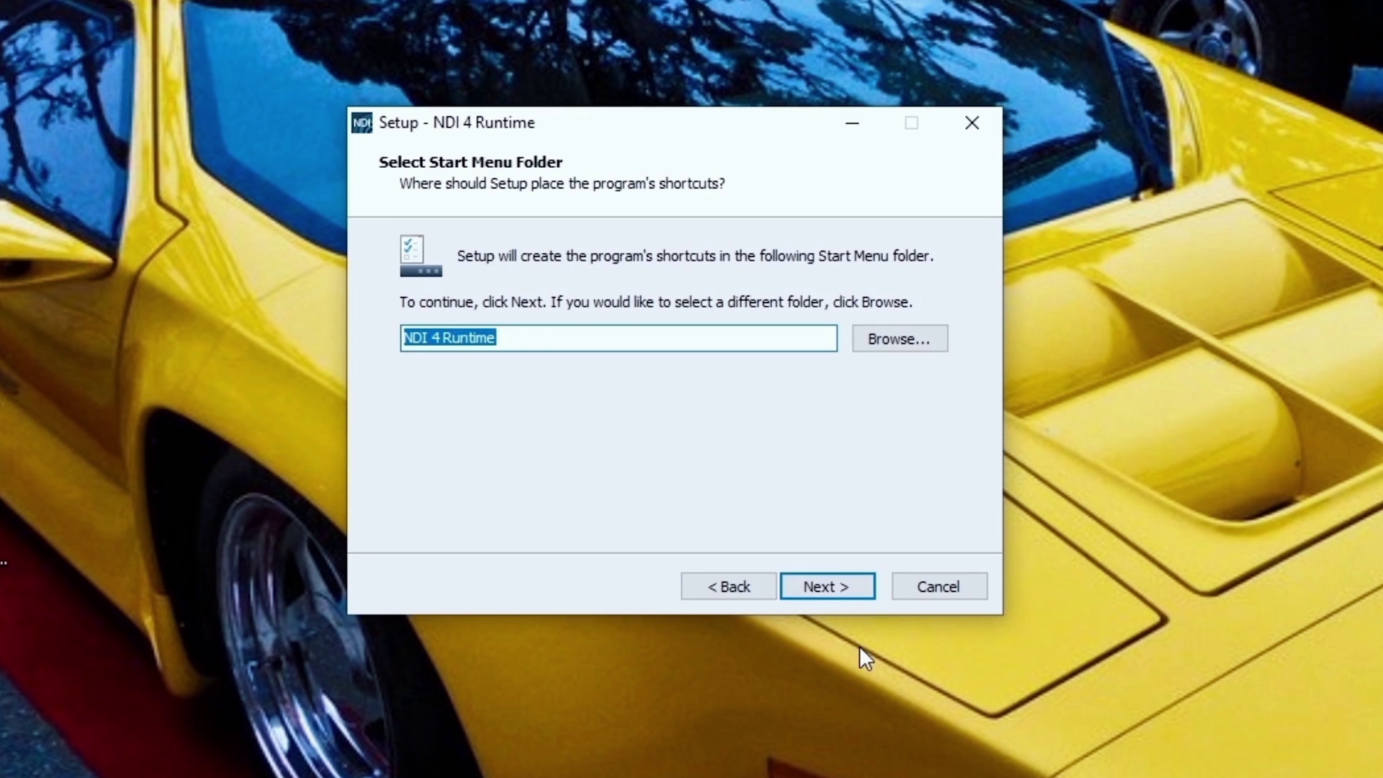
left_click(829, 589)
key("Return")
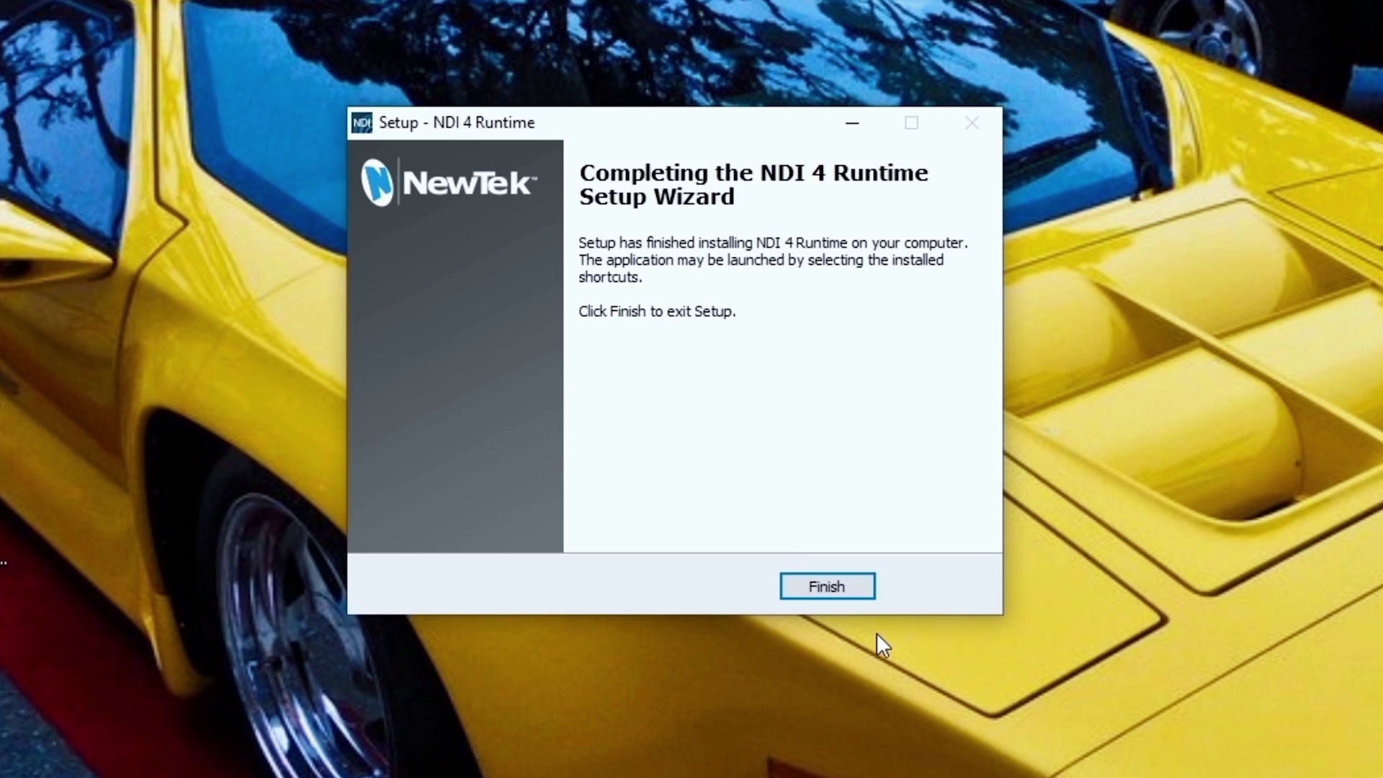
left_click(844, 585)
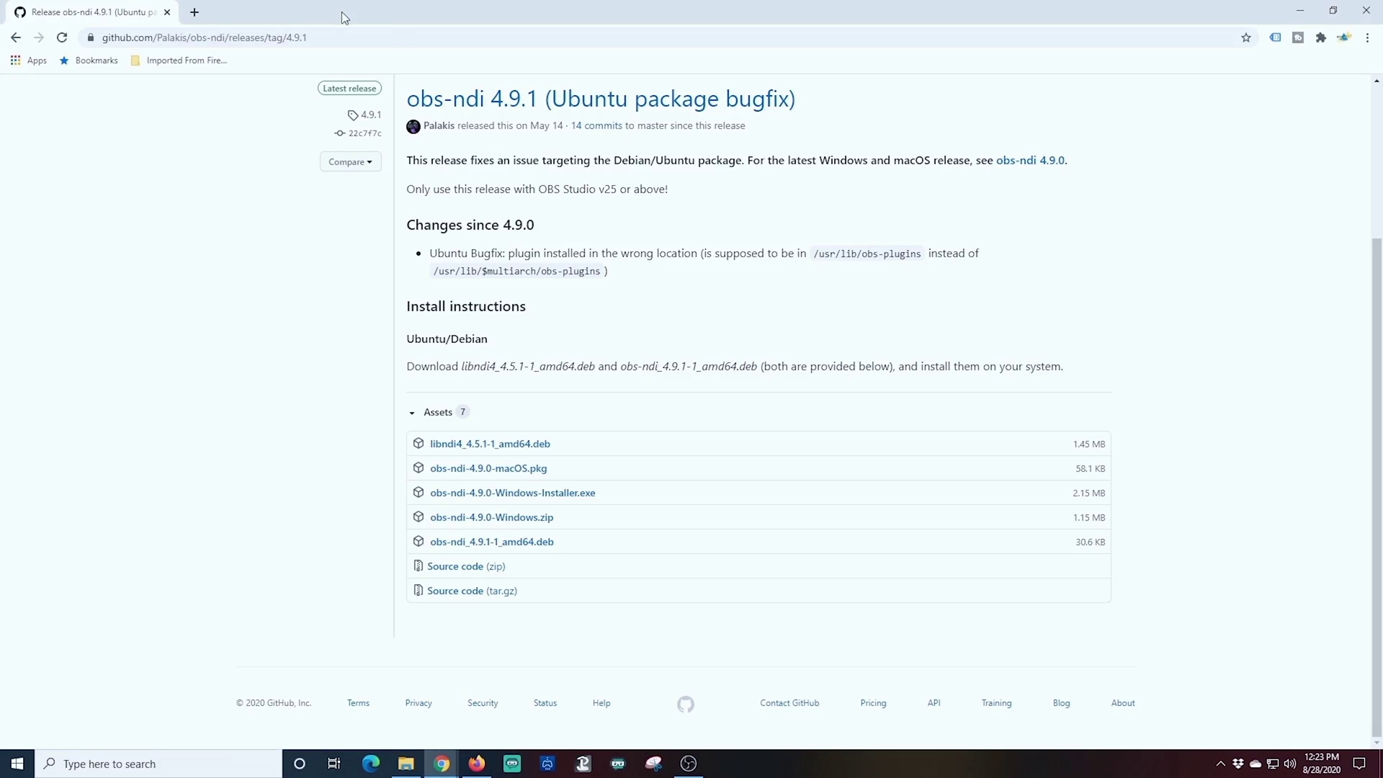
Step: Search the web for 'newtech NDI' and open the NewTek NDI Applications site
left_click(193, 16)
left_click(570, 305)
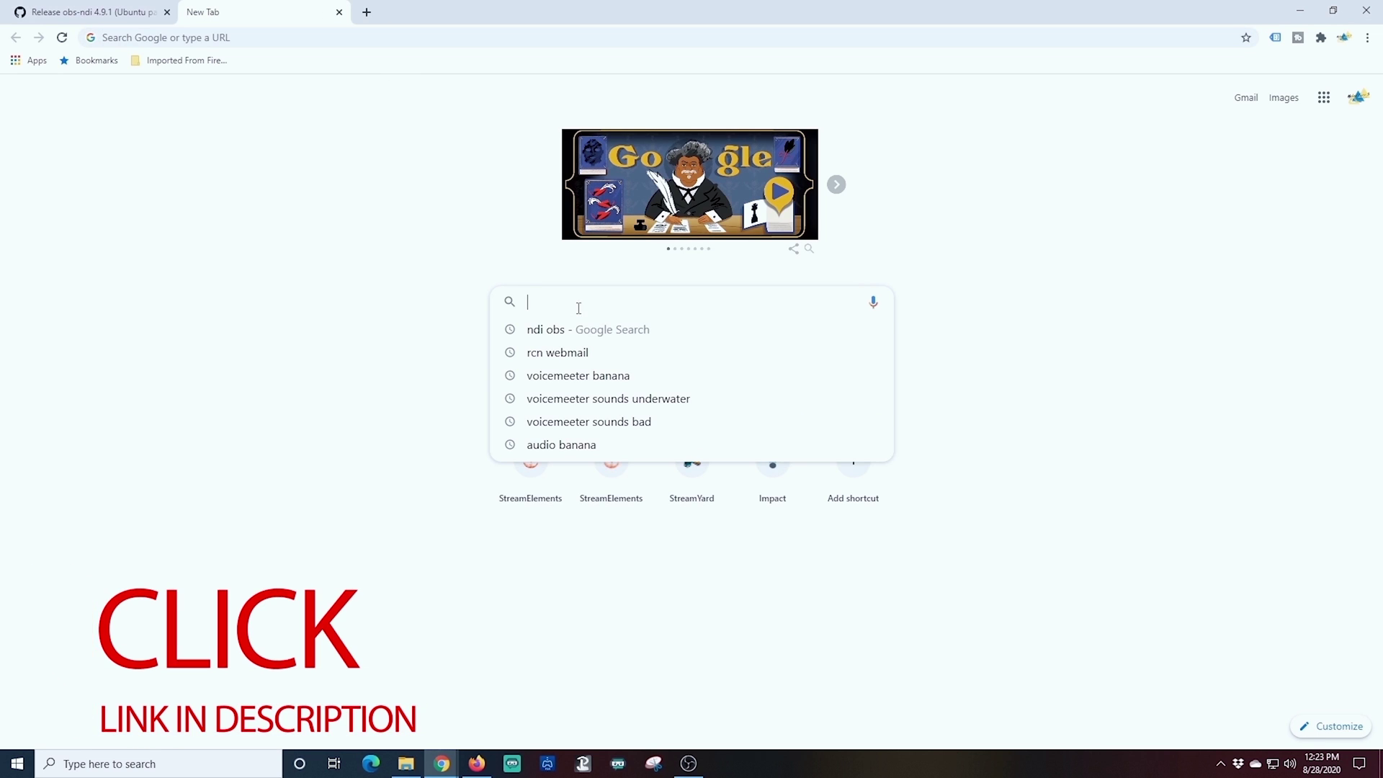
type("newtech NDI")
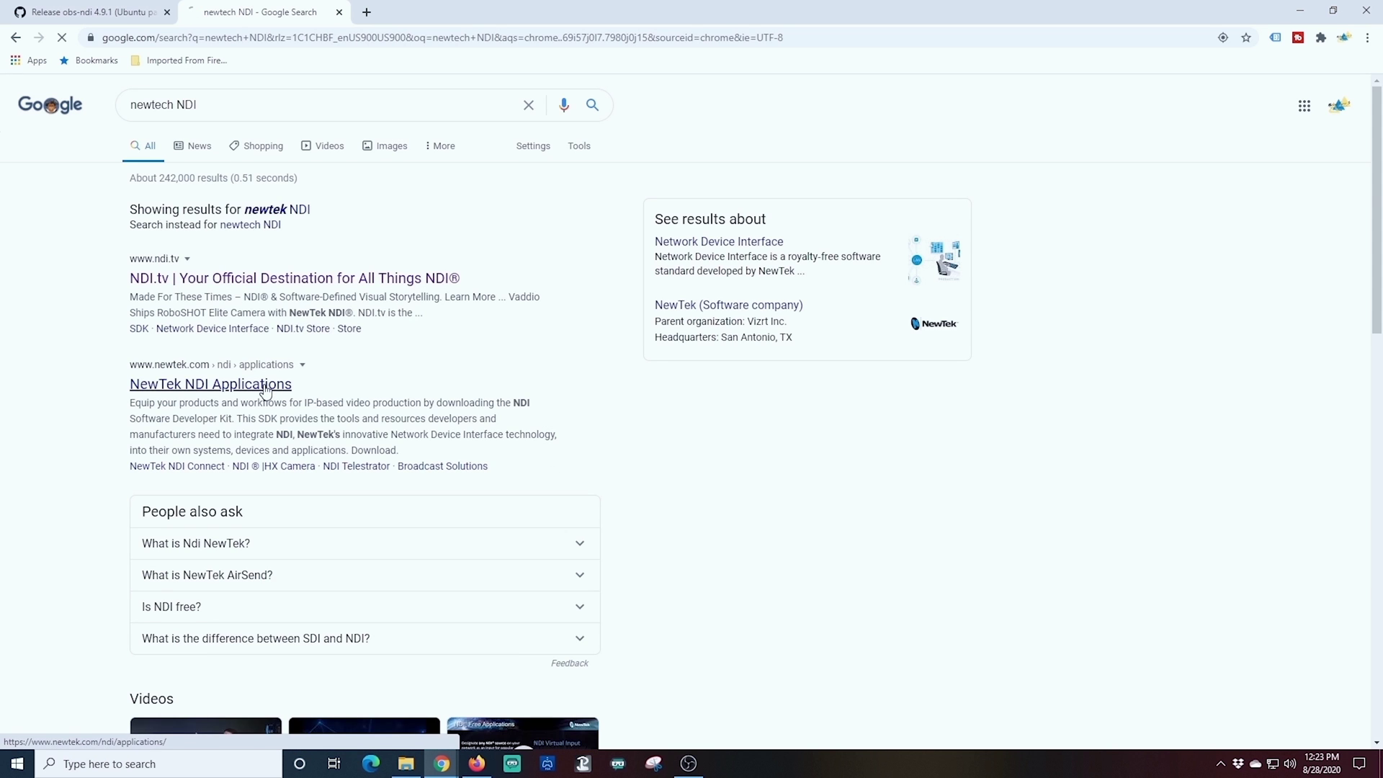
left_click(265, 391)
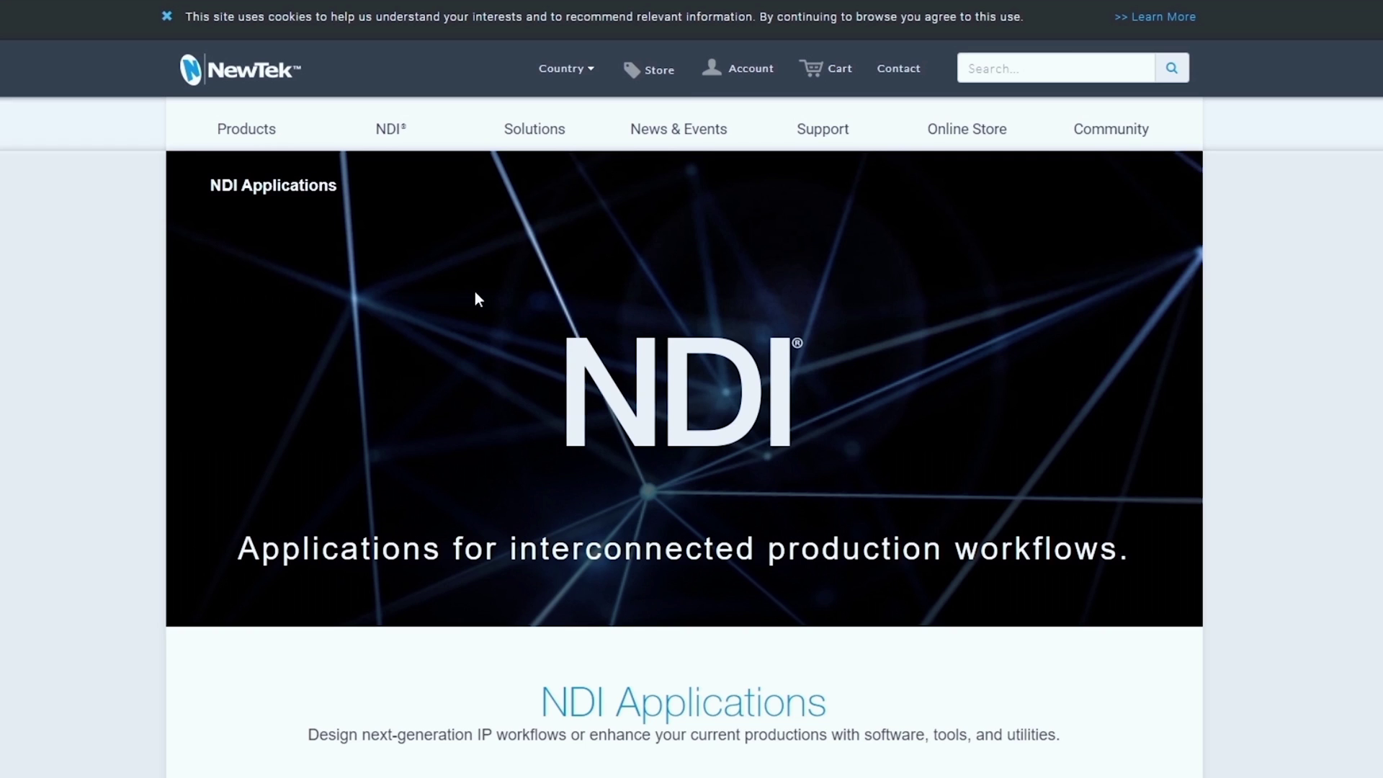
Step: Go to the NDI Tools page on ndi.tv and dismiss the cookie banner
left_click(391, 137)
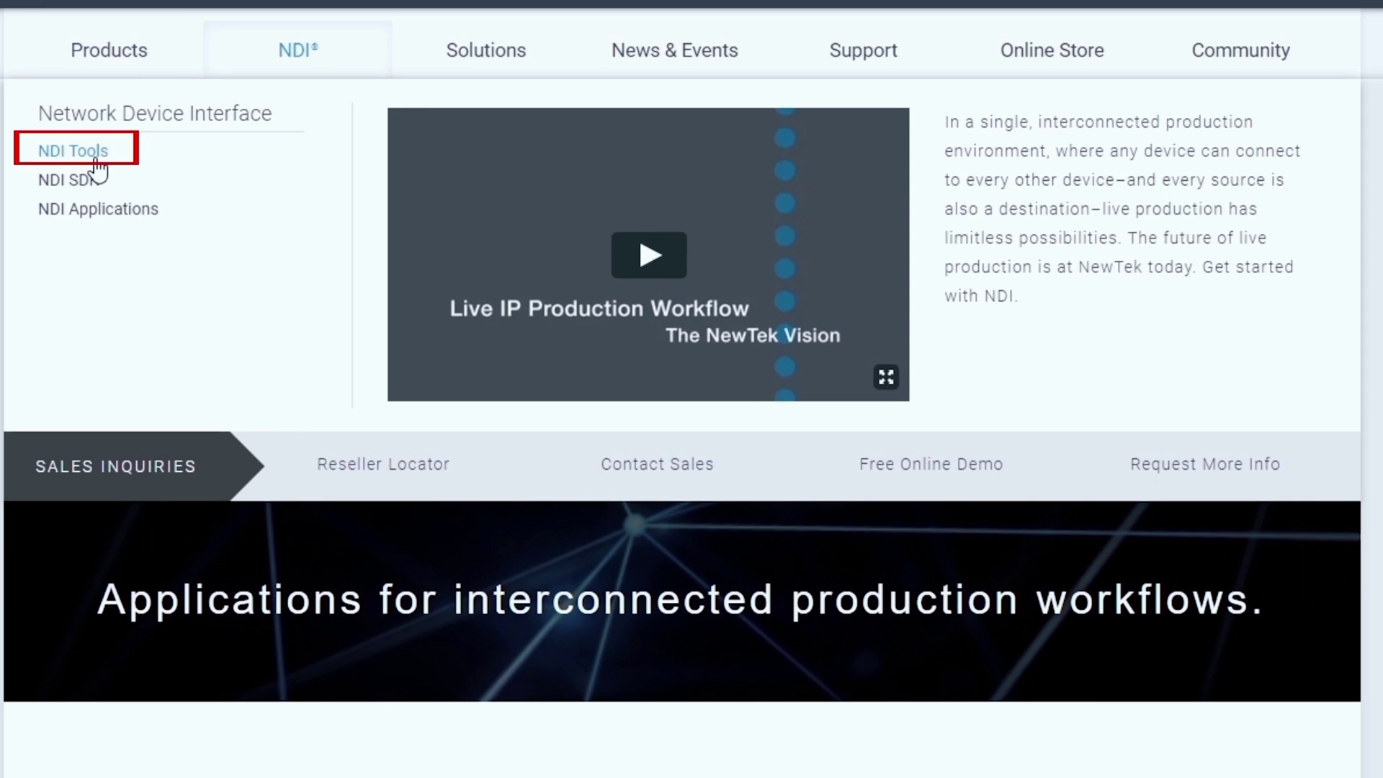
left_click(92, 166)
scroll(955, 546, "down", 10)
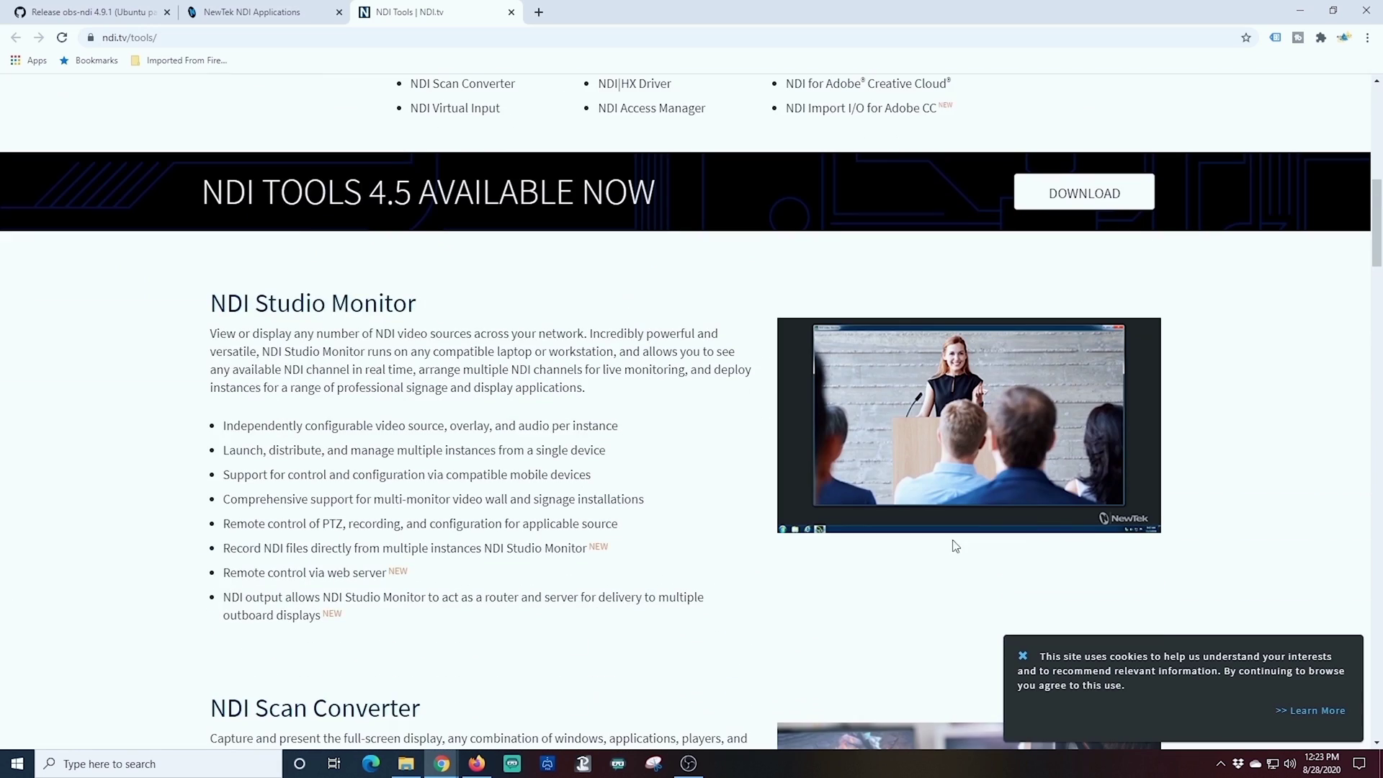
left_click(1024, 657)
scroll(872, 590, "down", 20)
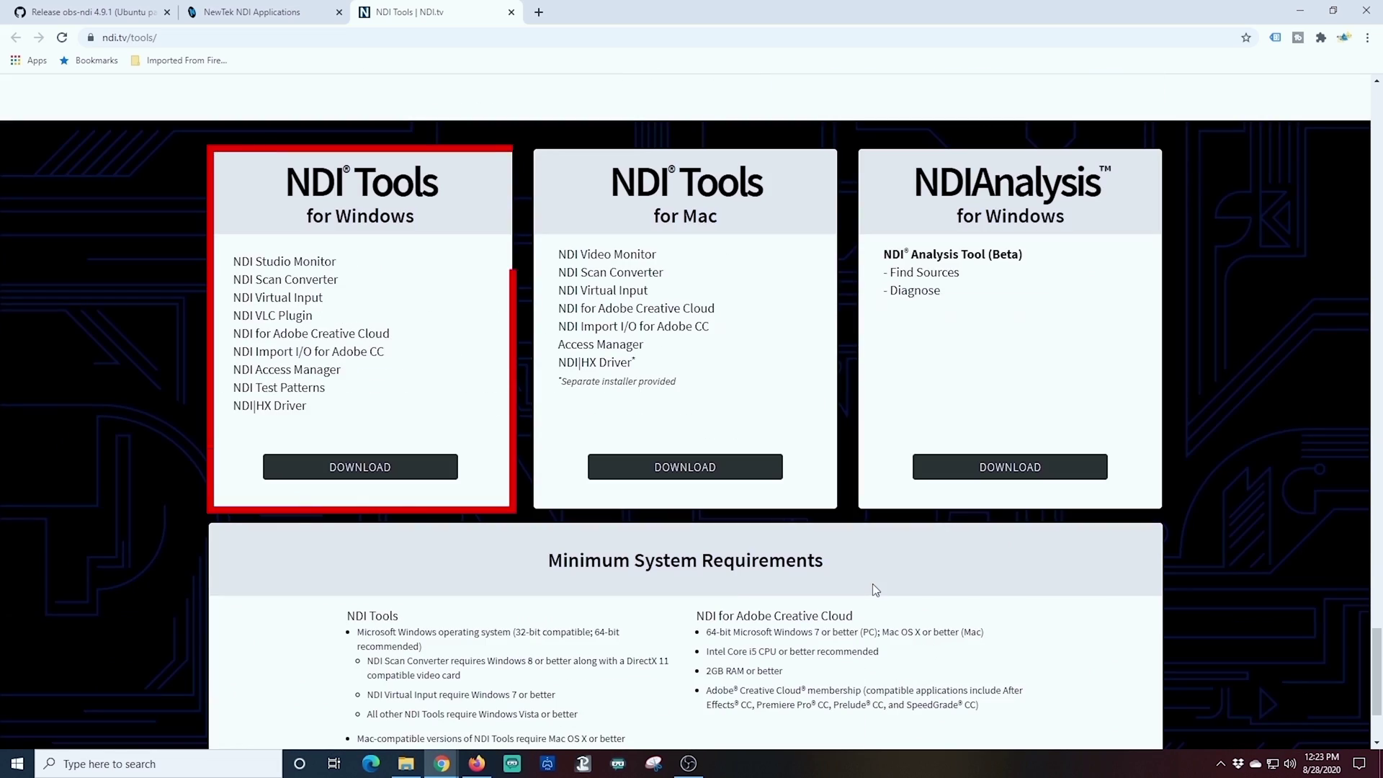
Step: Request the NDI Tools for Windows download, entering first name, last name and e-mail
left_click(309, 467)
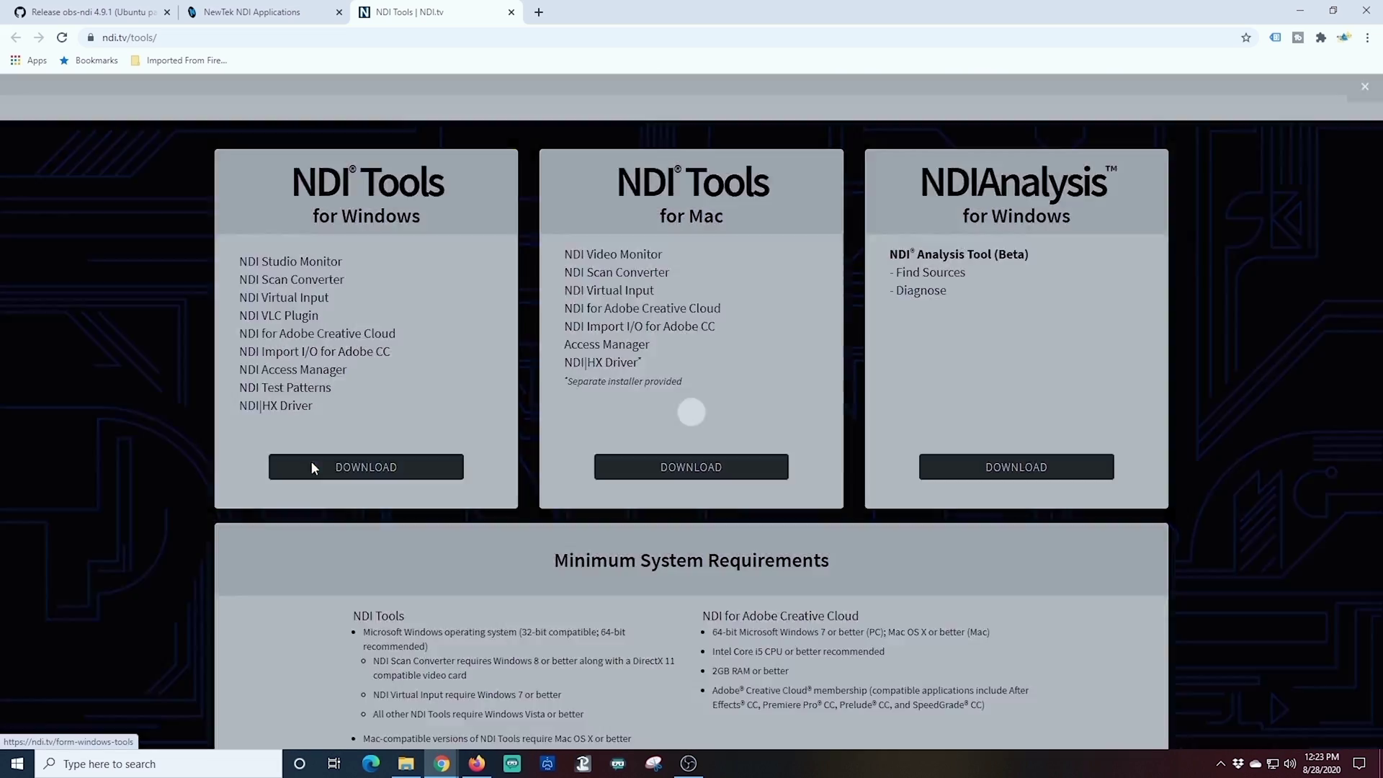
left_click(635, 215)
key("Tab")
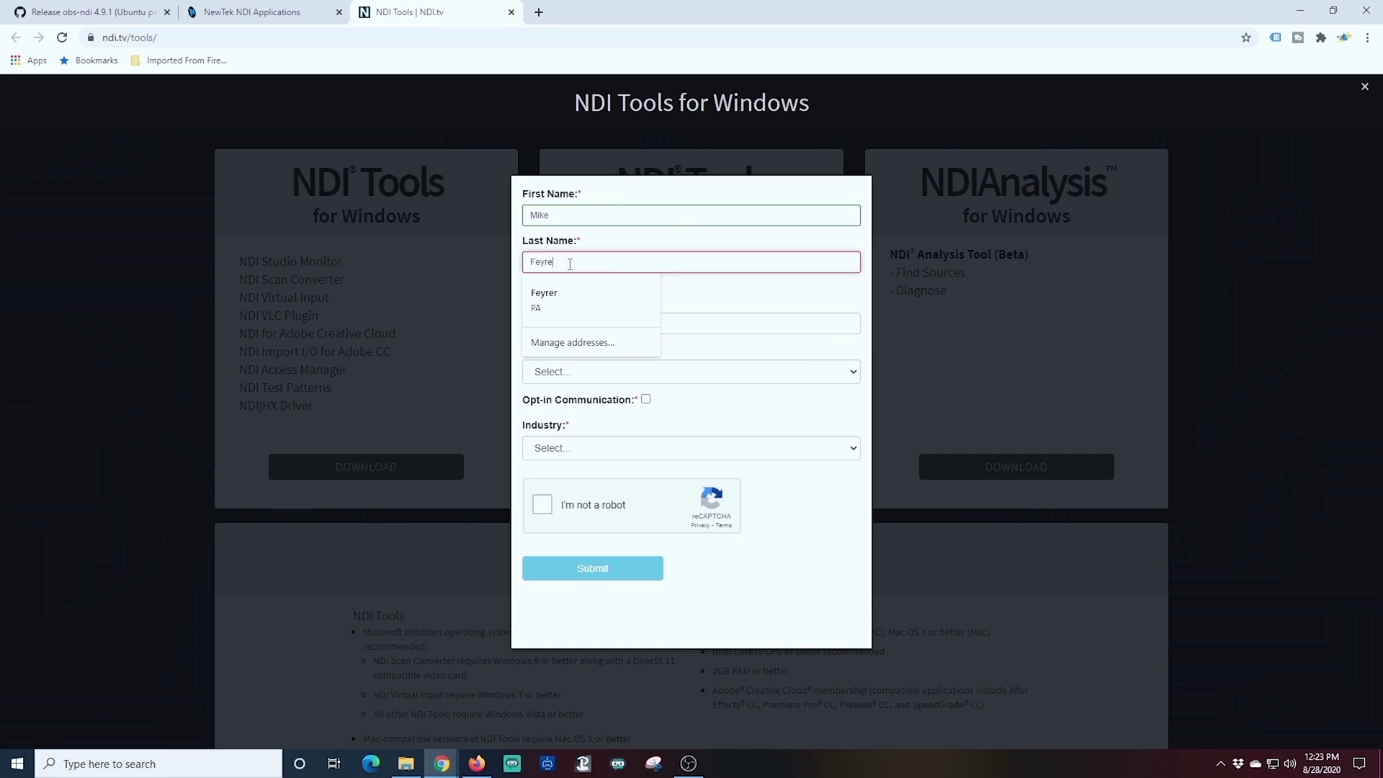
key("Tab")
Step: Choose Video Production as industry, pass the robot check, opt in and submit
left_click(578, 483)
left_click(578, 450)
left_click(542, 539)
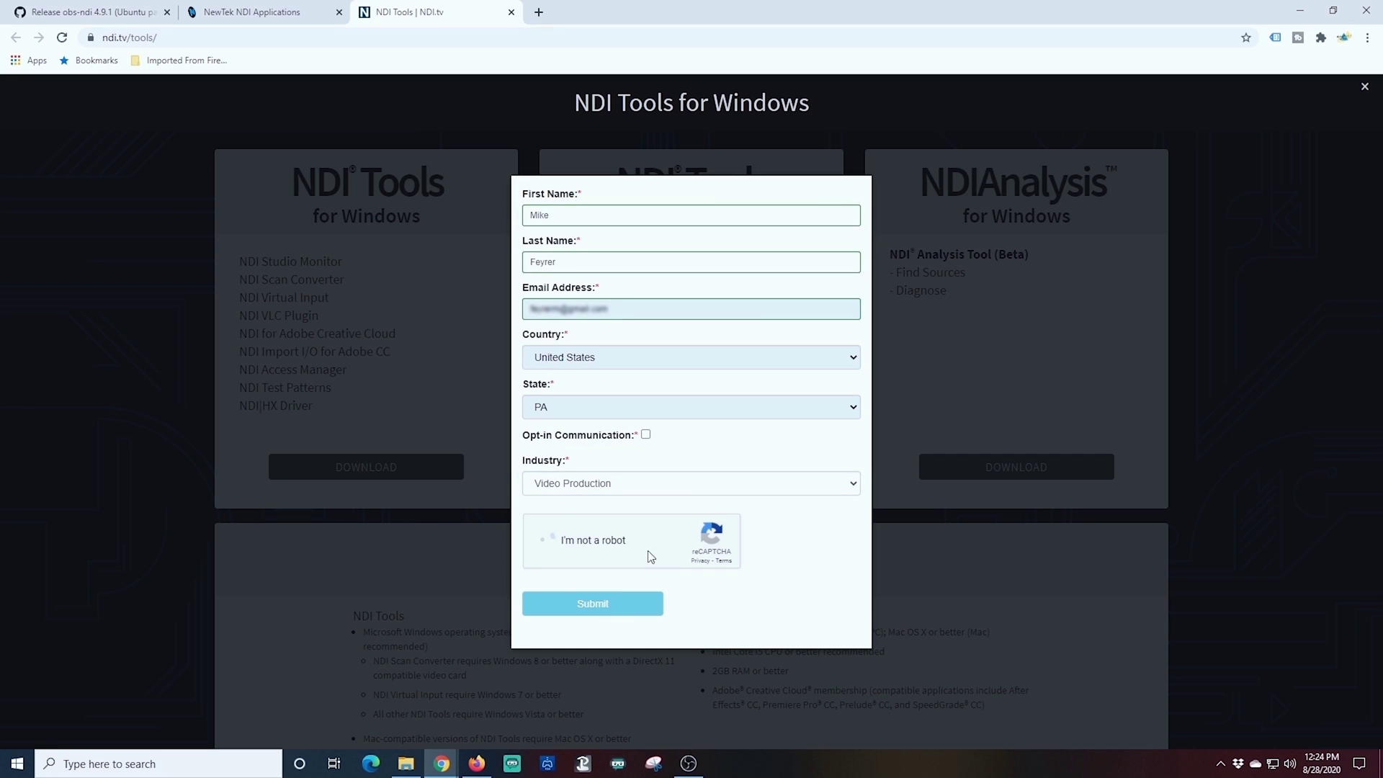
left_click(646, 435)
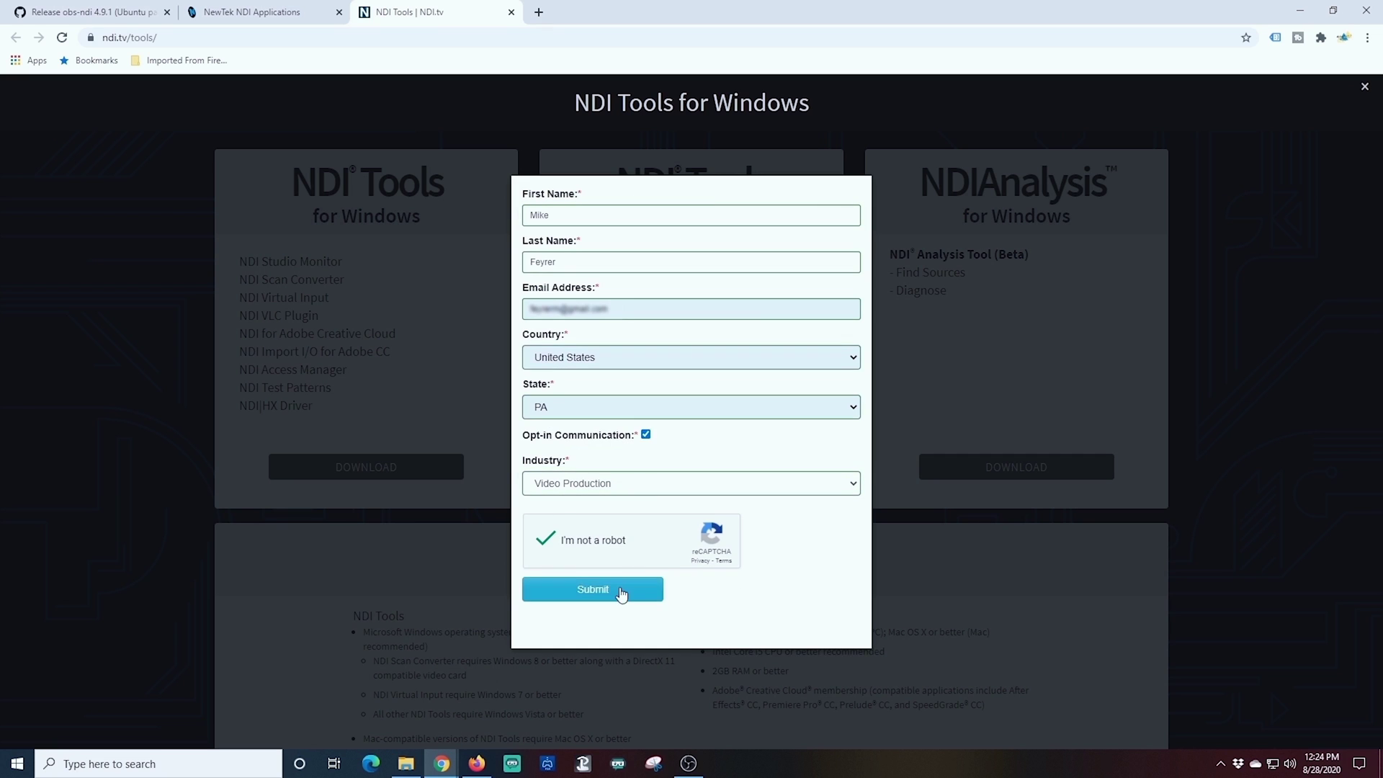
left_click(621, 592)
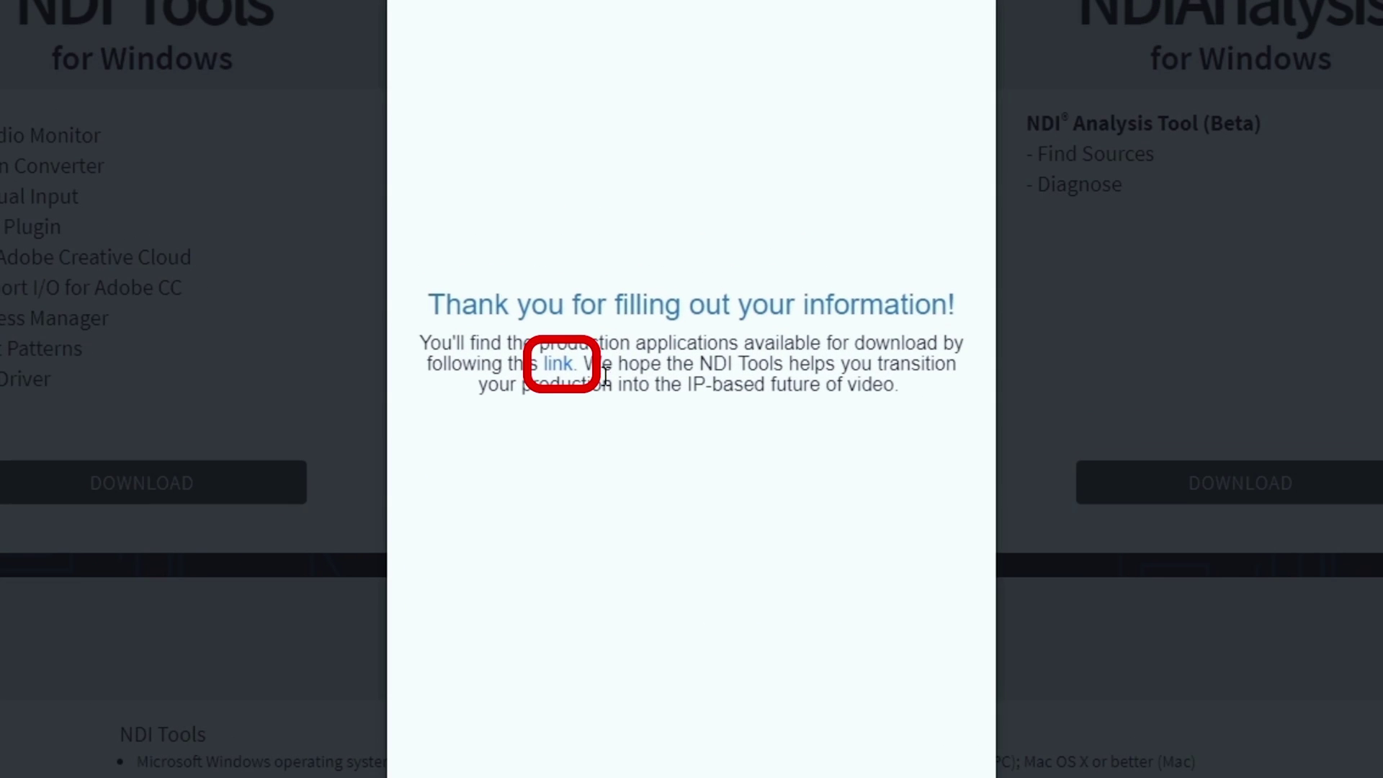
Step: Download and keep the NDI 4 Tools installer, then select it in Downloads
left_click(559, 364)
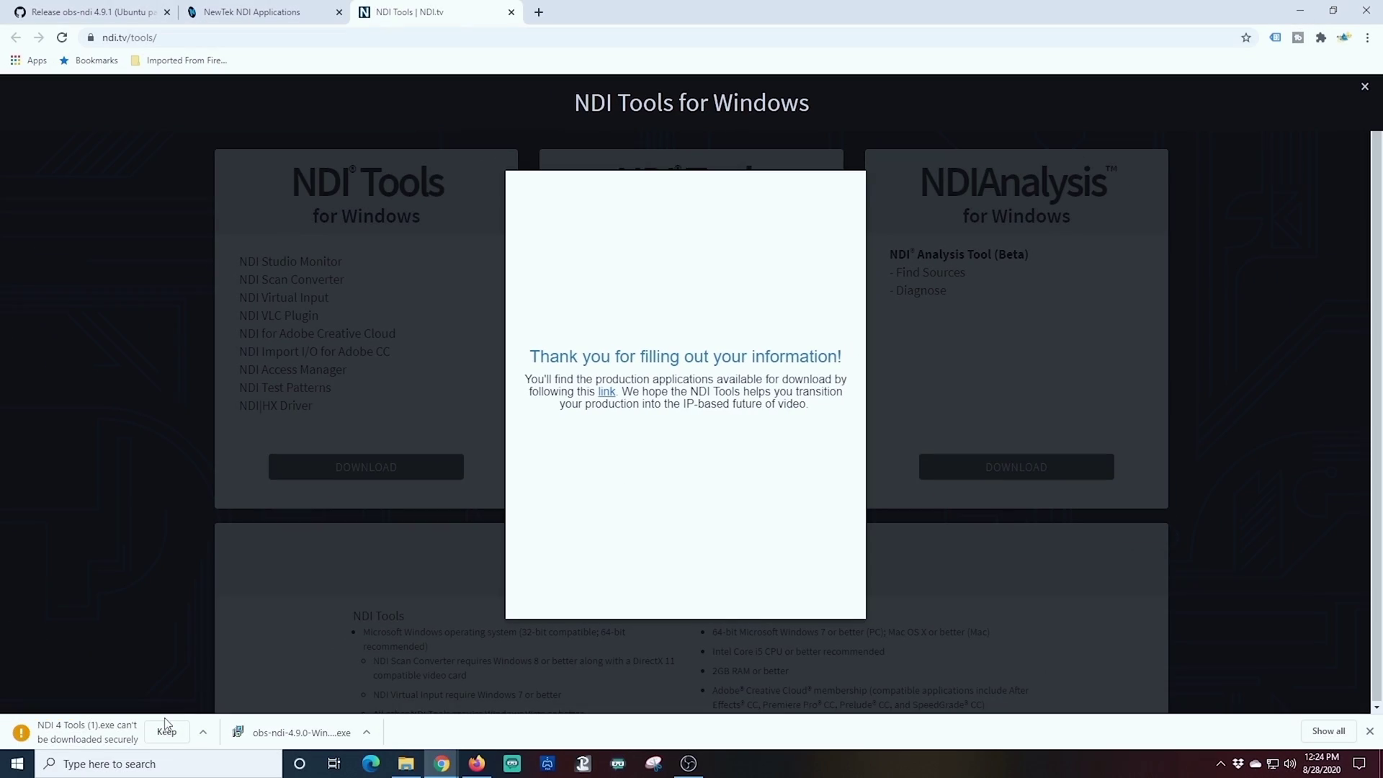
left_click(168, 735)
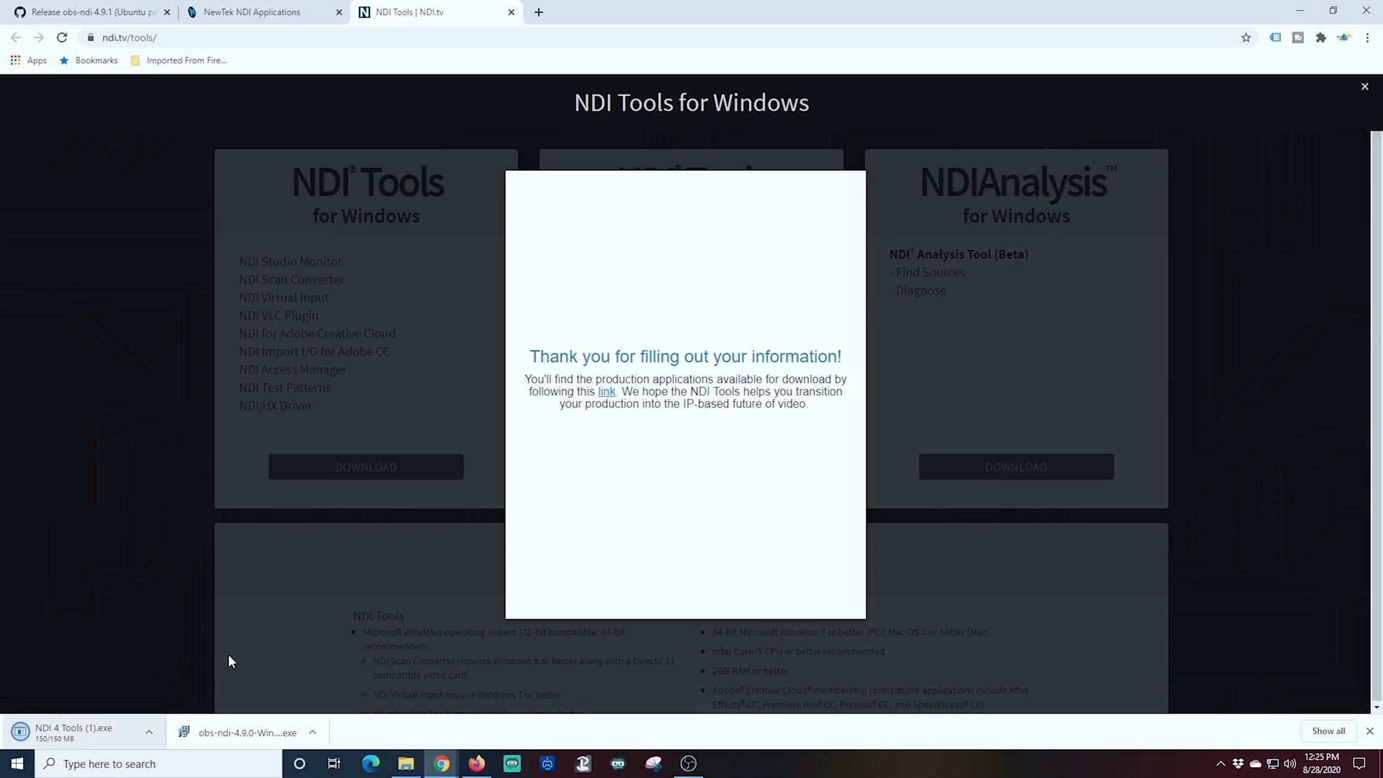
left_click(228, 654)
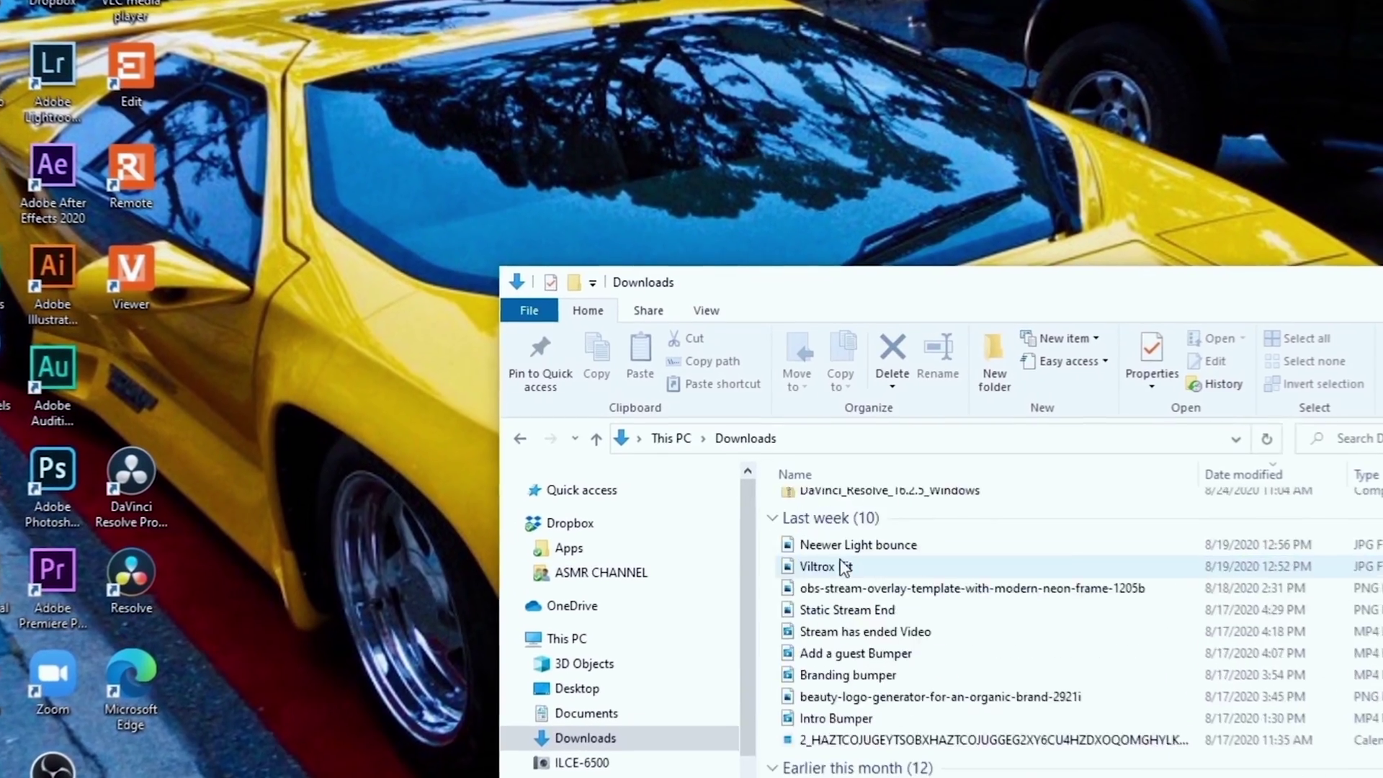
scroll(844, 568, "up", 3)
left_click(813, 560)
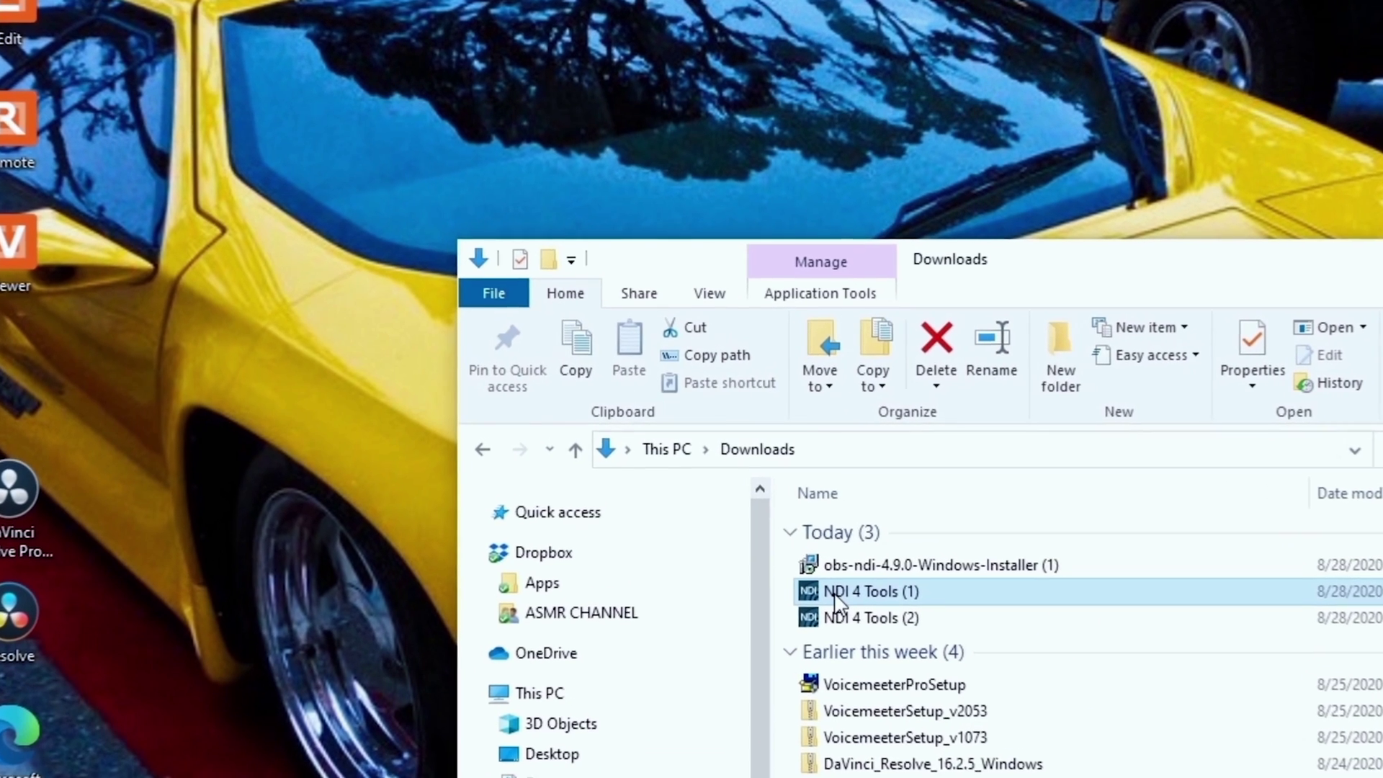
Step: Accept the NDI 4 Tools licence, reuse the existing folder and keep Full installation (44.4 MB)
double_click(843, 605)
left_click(526, 508)
key("Return")
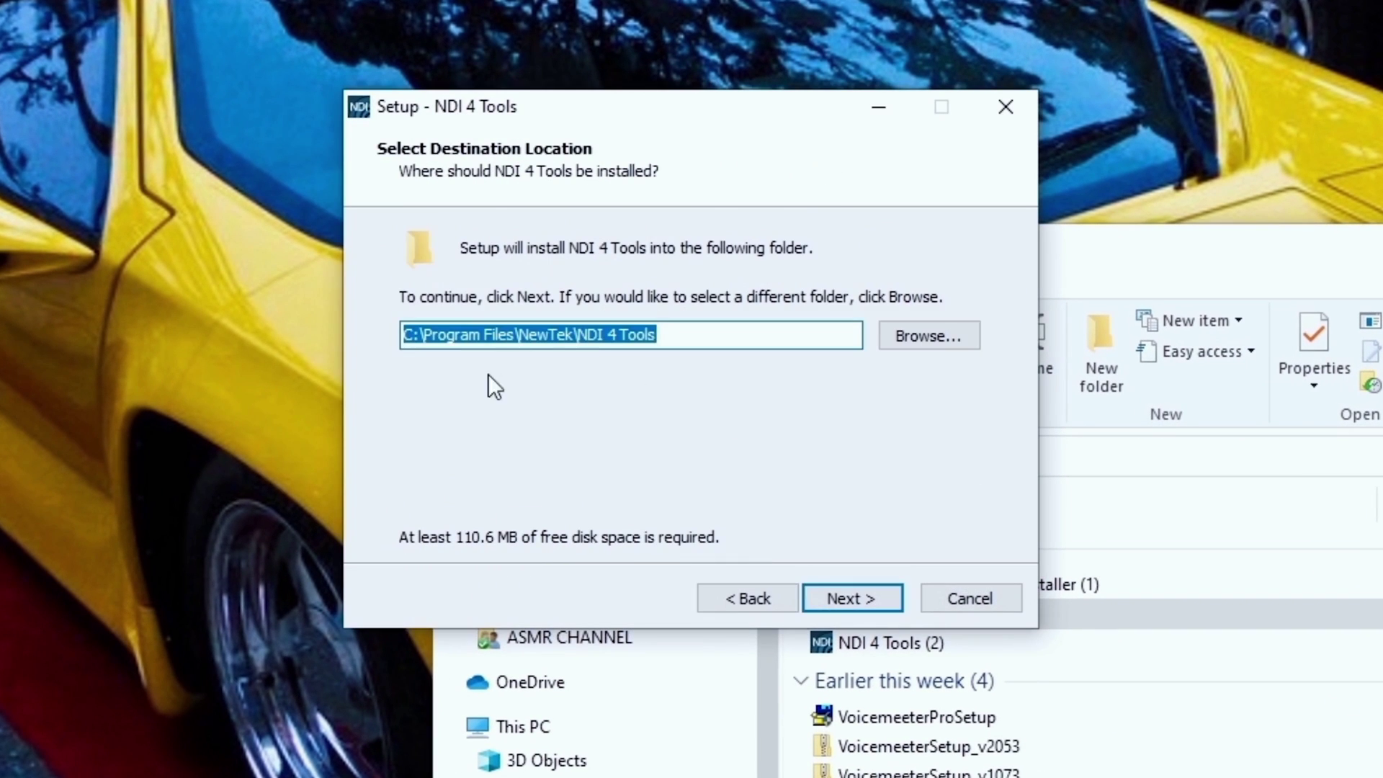
left_click(833, 598)
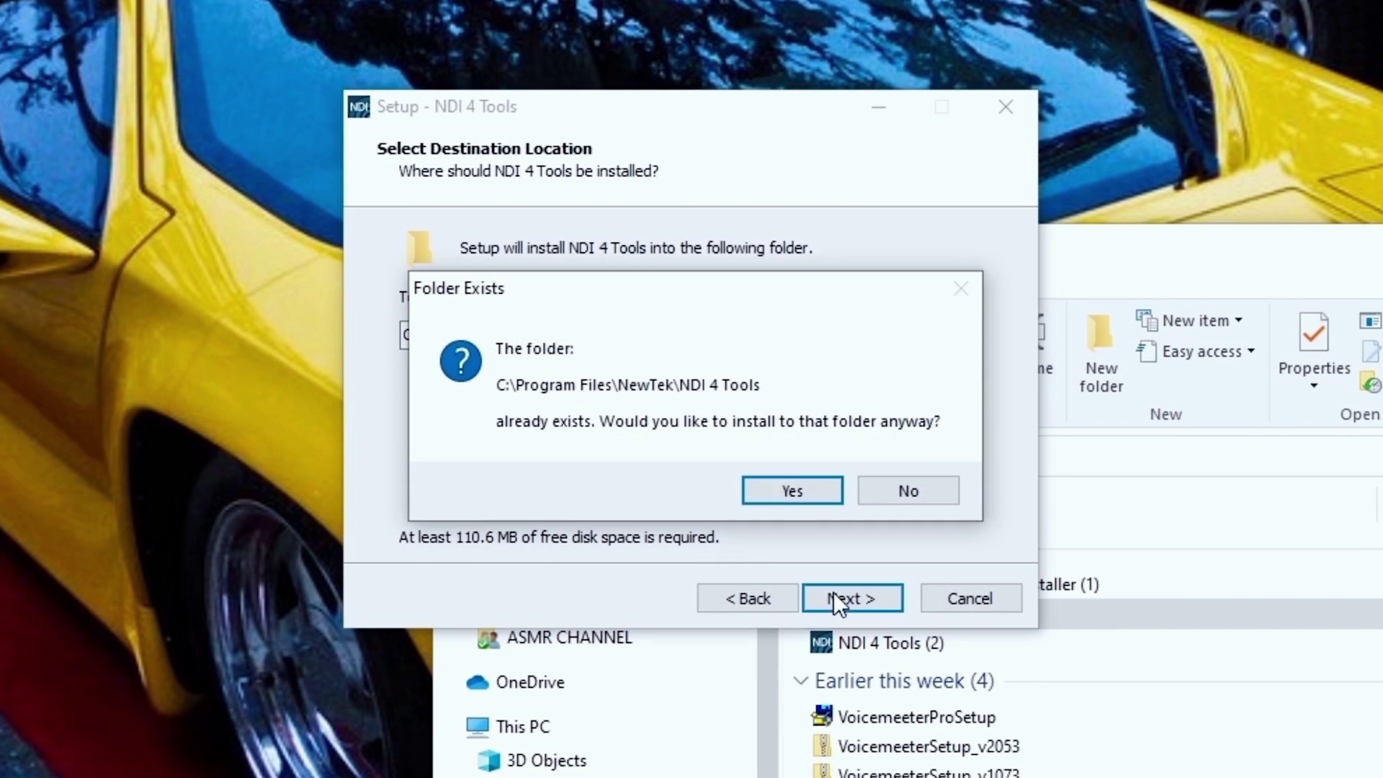
left_click(791, 492)
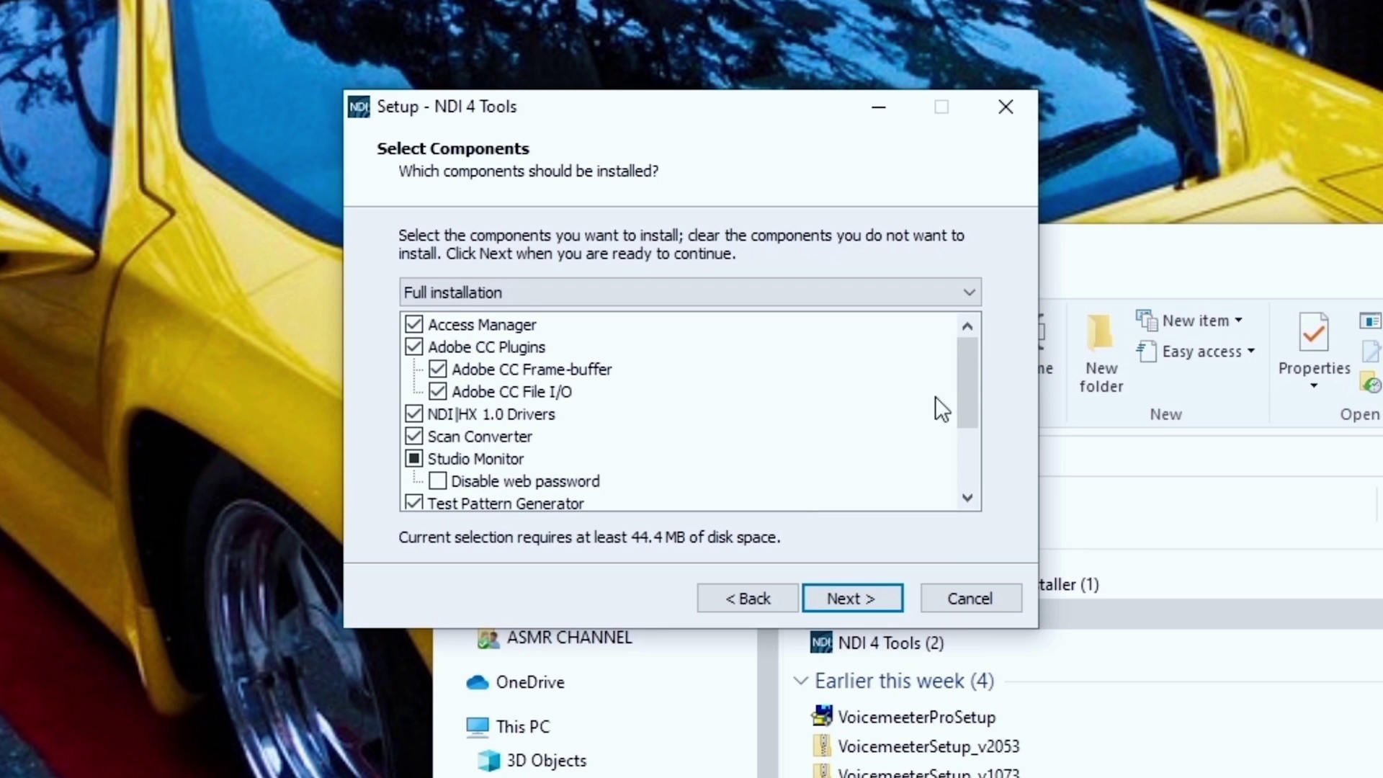
left_click_drag(972, 366, 970, 426)
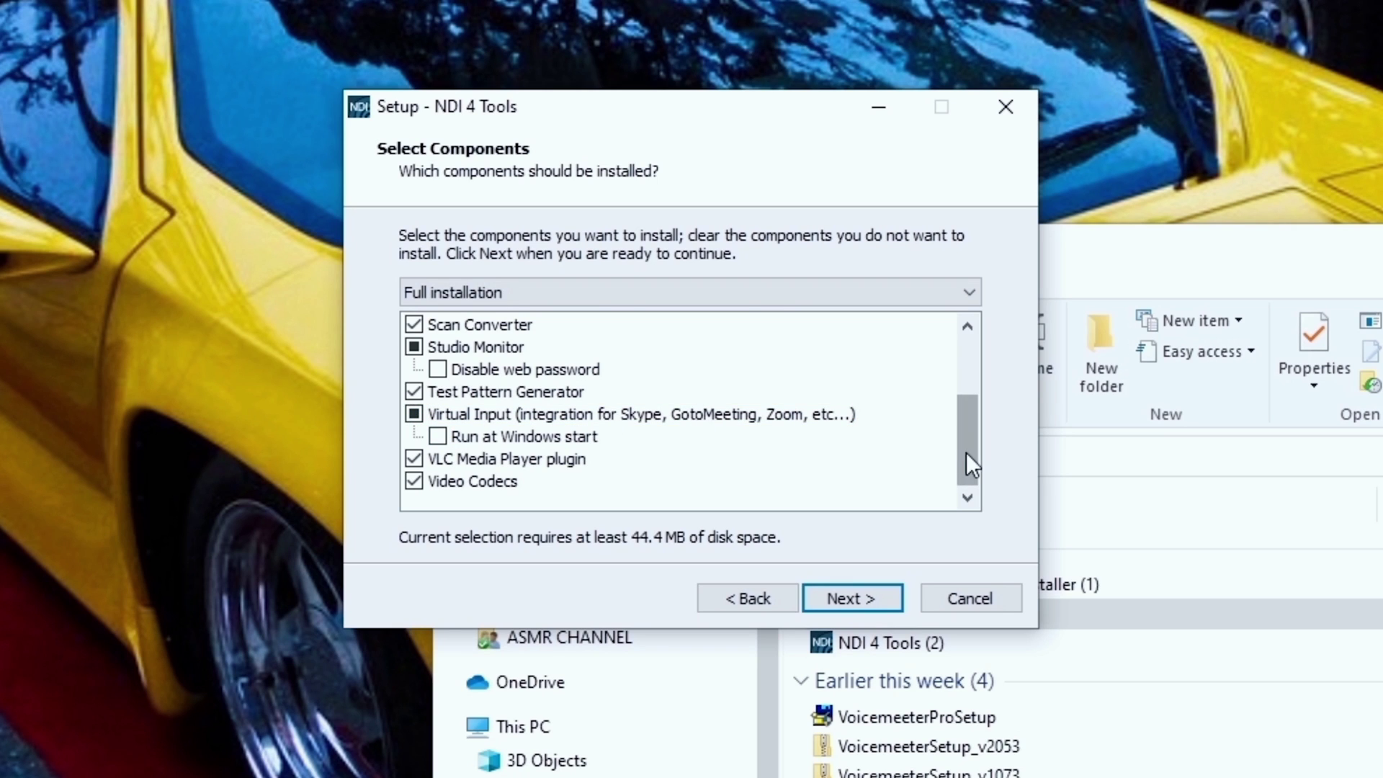
left_click_drag(966, 452, 905, 551)
left_click(852, 598)
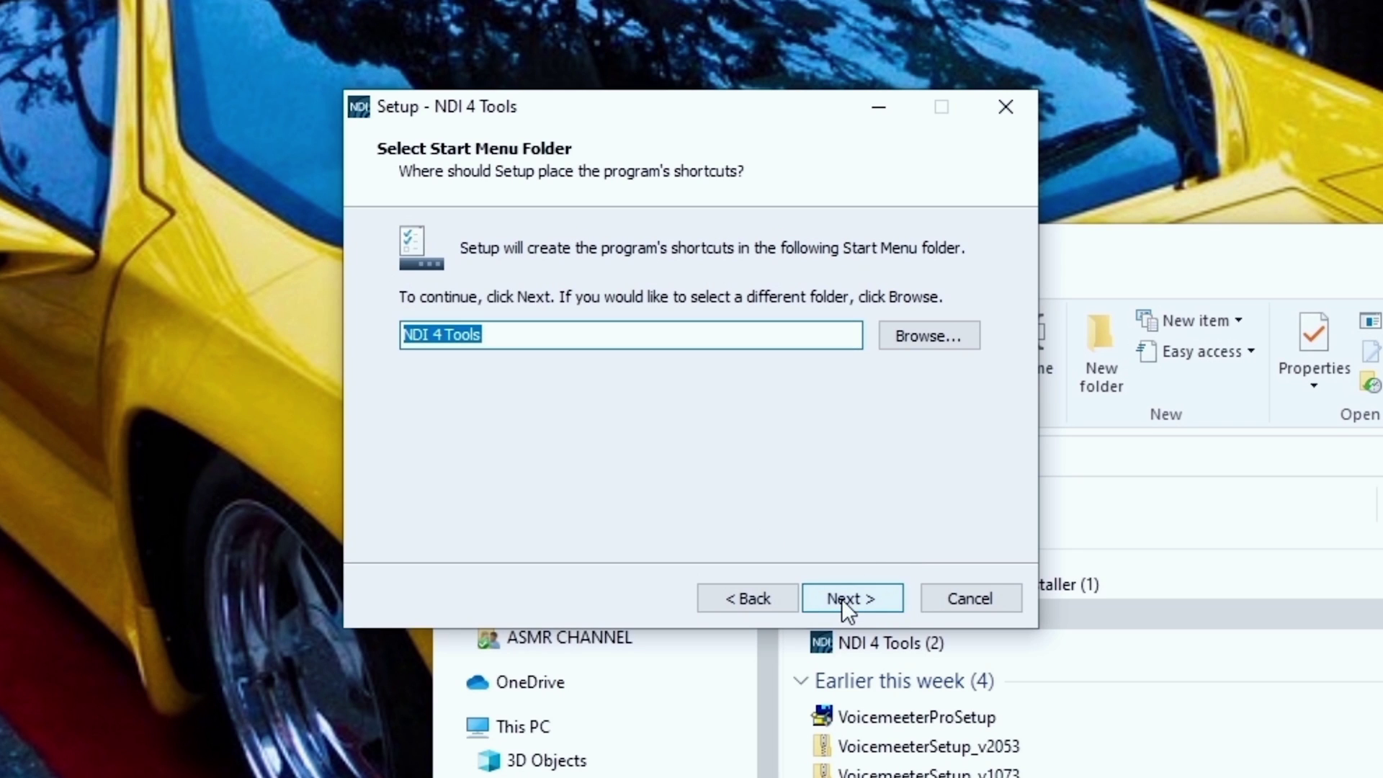
Step: Install NDI 4 Tools with OBS left running, ignoring the locked codec file error
left_click(848, 608)
left_click(842, 601)
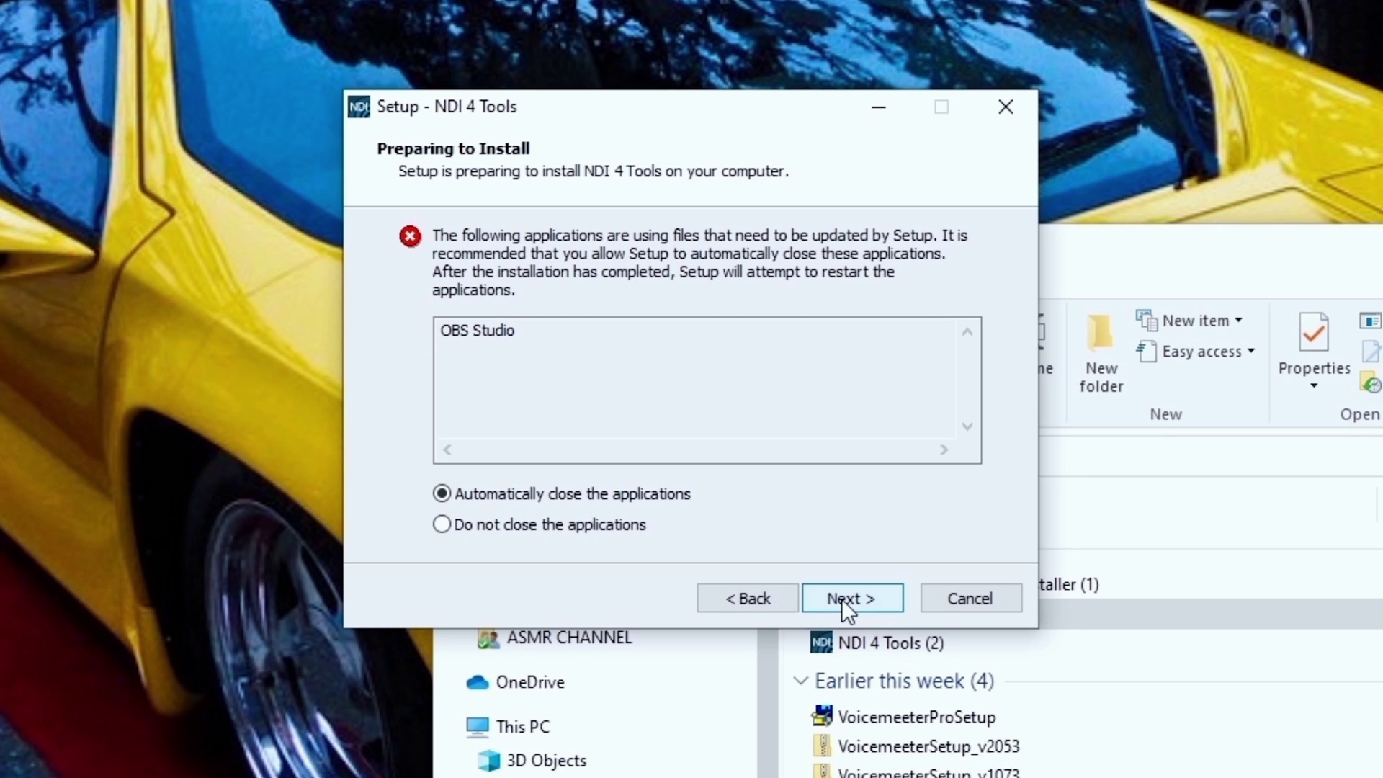
left_click(473, 525)
left_click(823, 599)
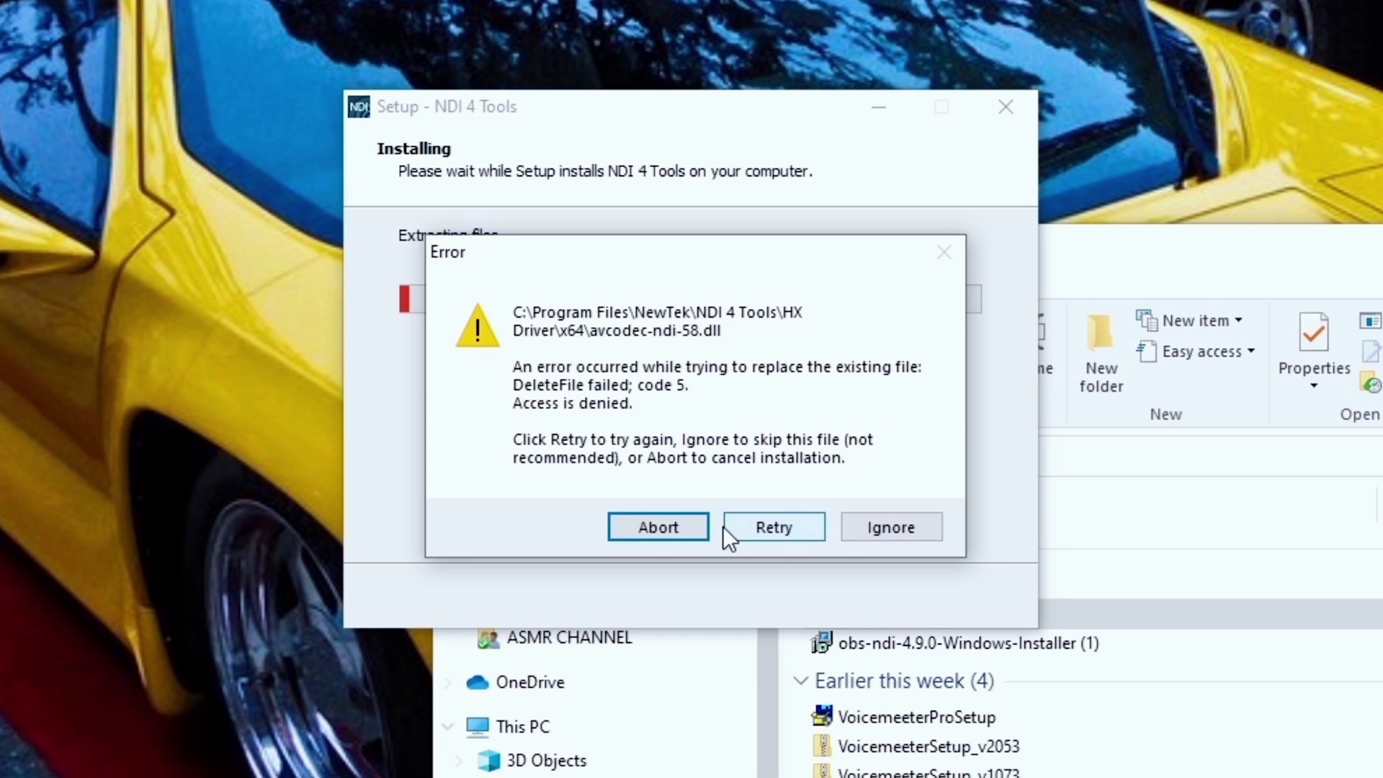
left_click(882, 526)
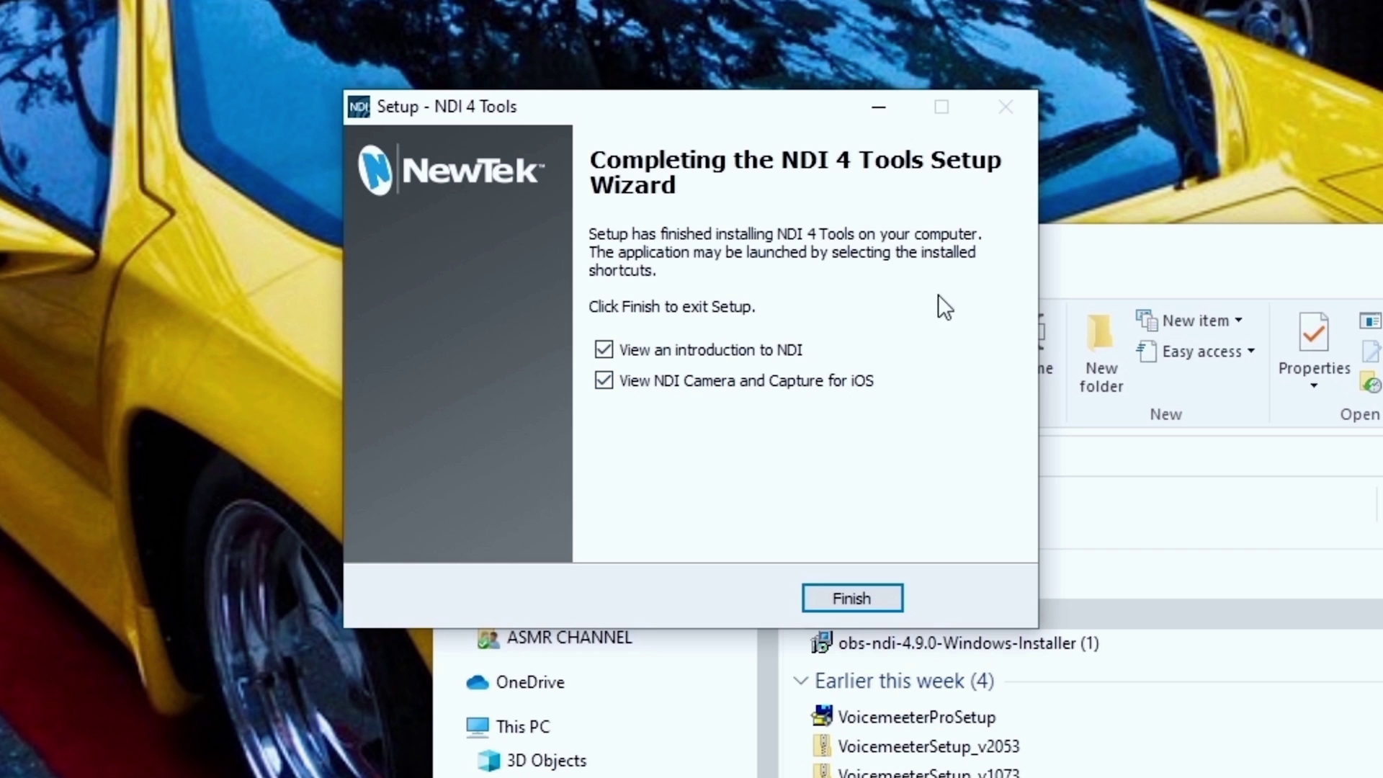
left_click(837, 585)
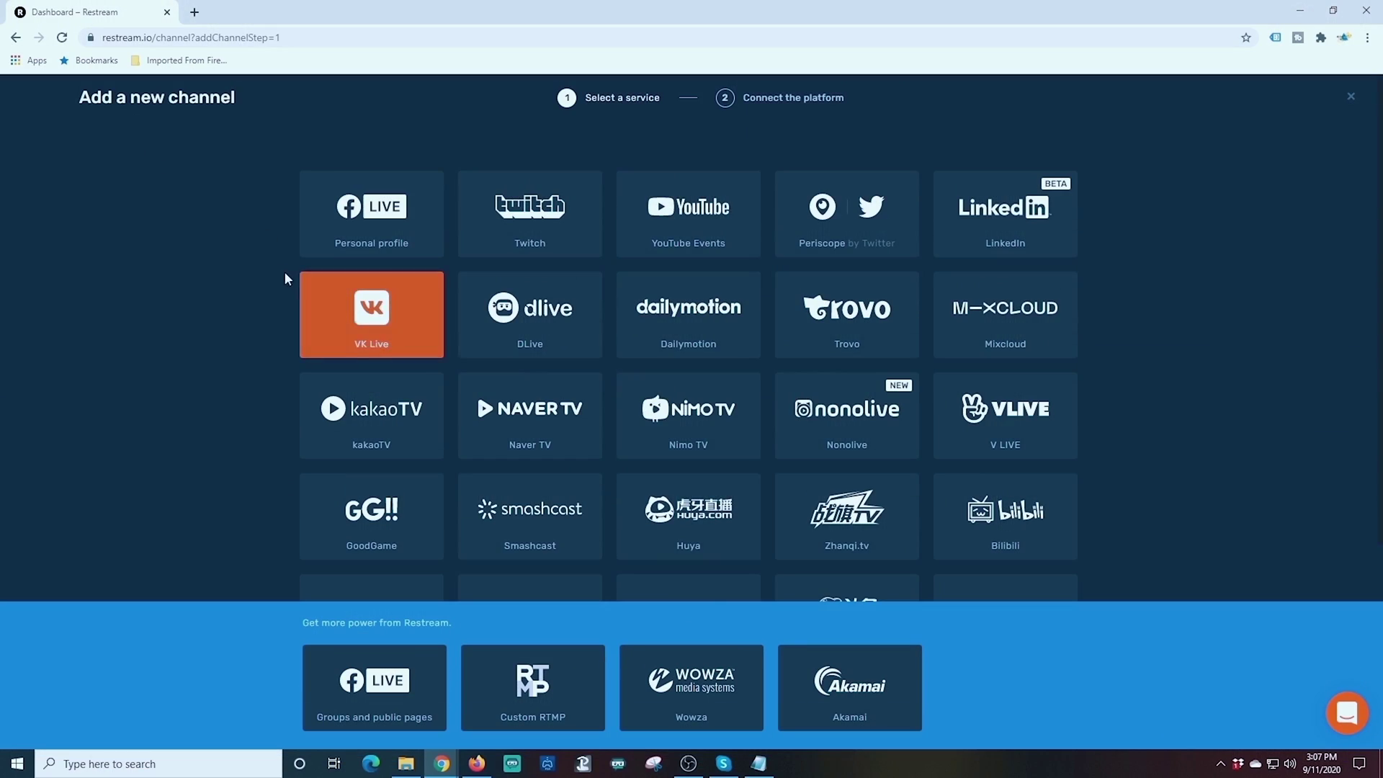
Step: Scroll through Restream's service grid of platforms such as Twitch, YouTube Events and LinkedIn
scroll(241, 265, "down", 4)
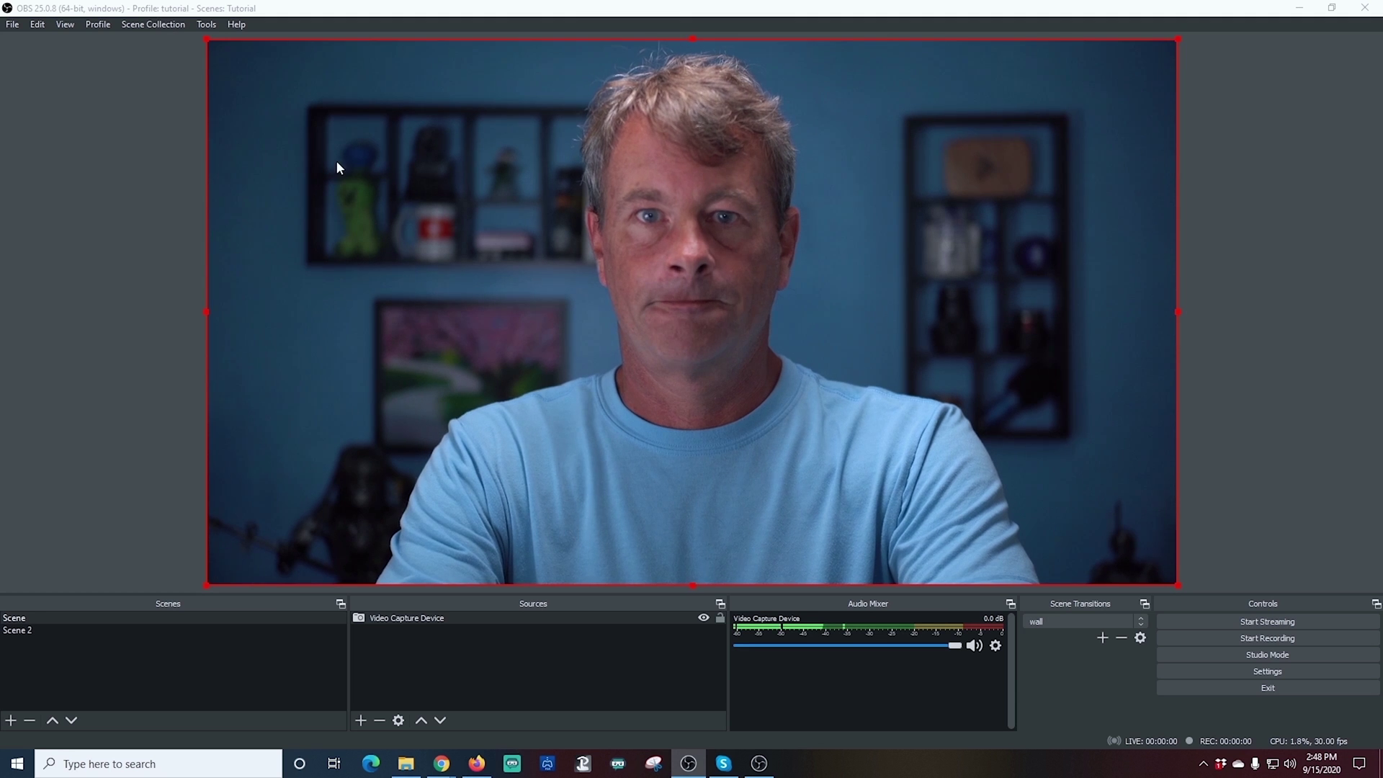
left_click(43, 631)
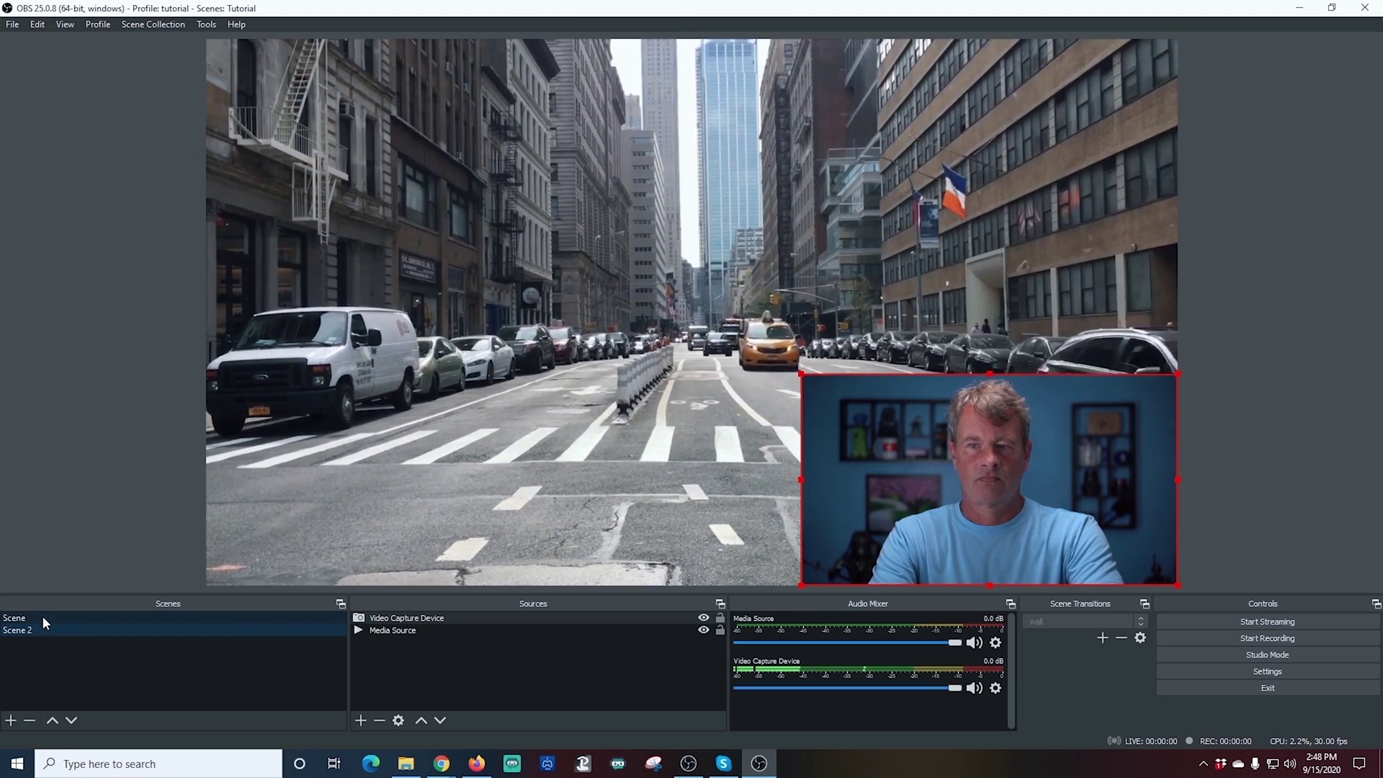
left_click(42, 618)
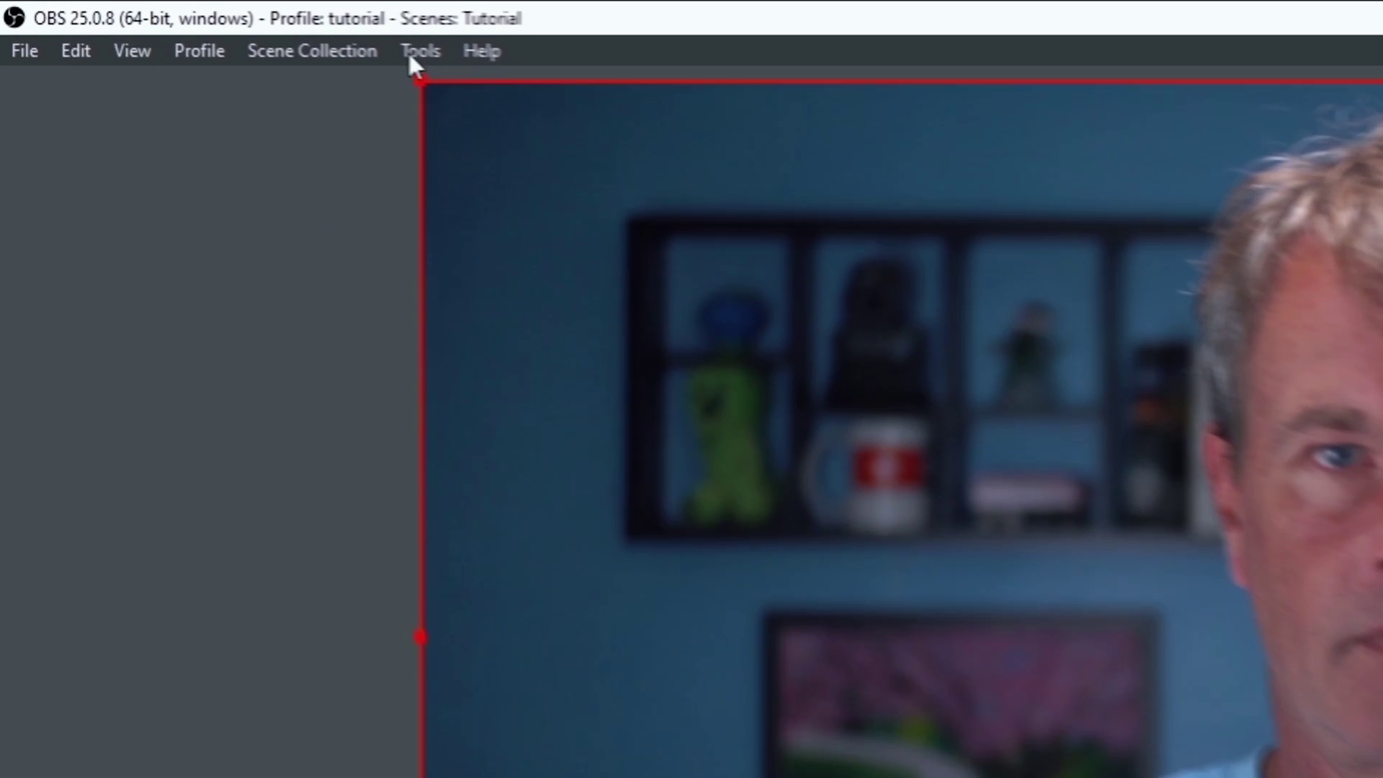
Step: Enable NDI Main Output named 'OBS' in Tools > NDI Output settings
left_click(319, 41)
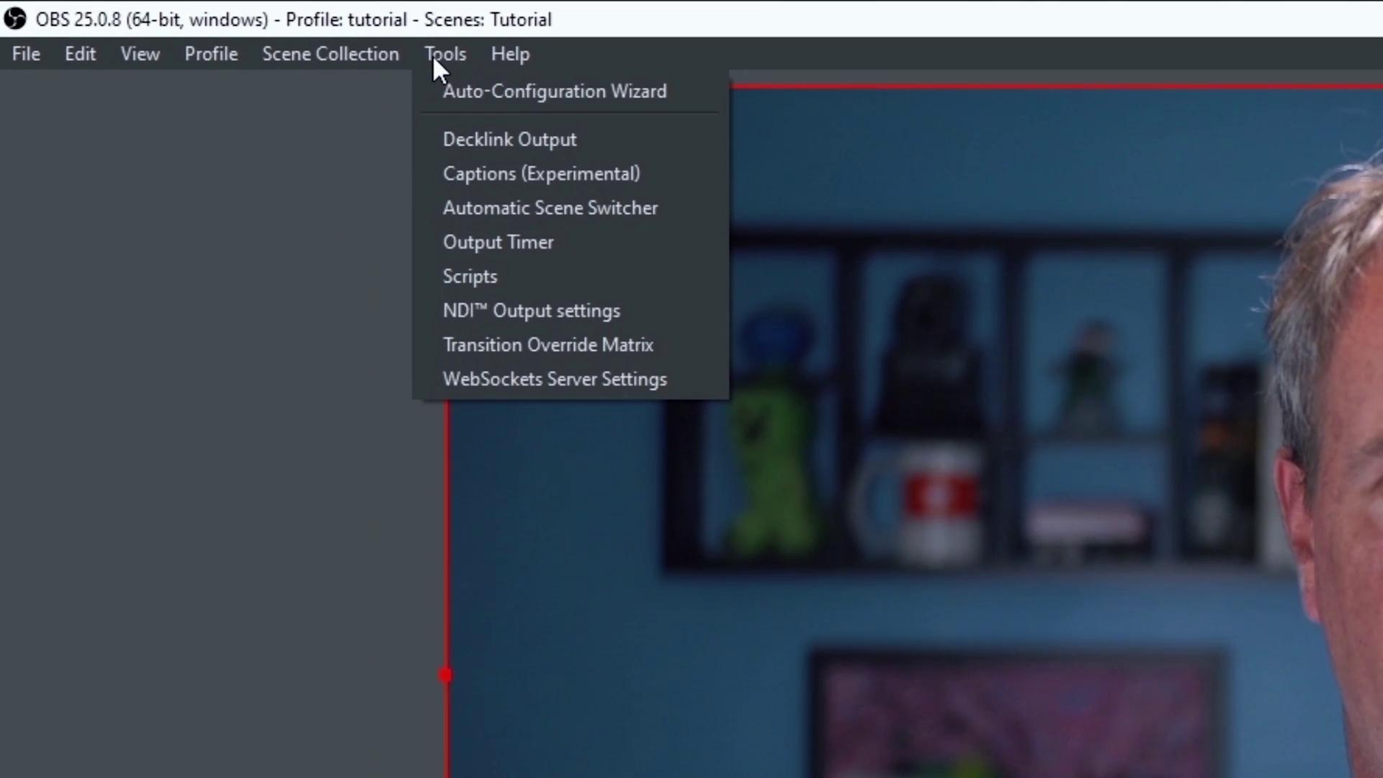
left_click(511, 310)
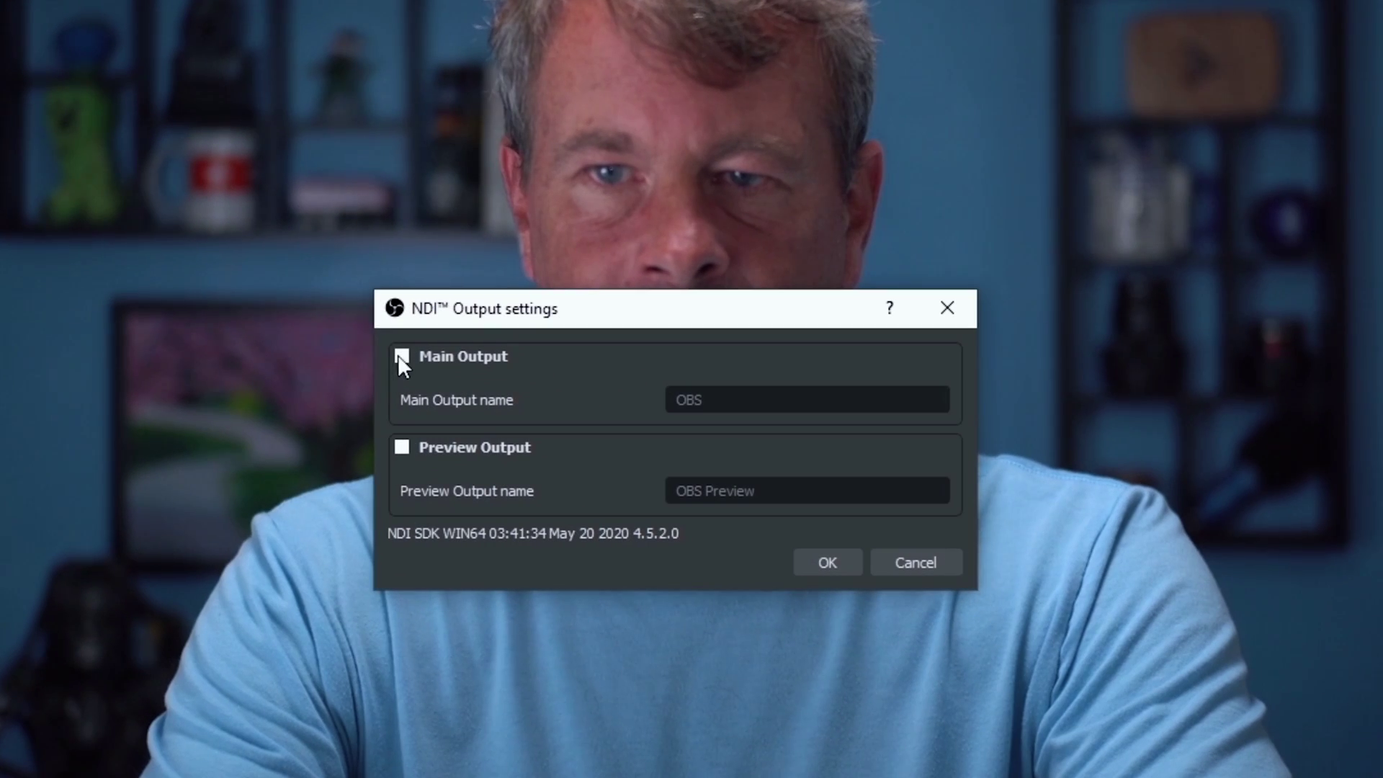
left_click(402, 357)
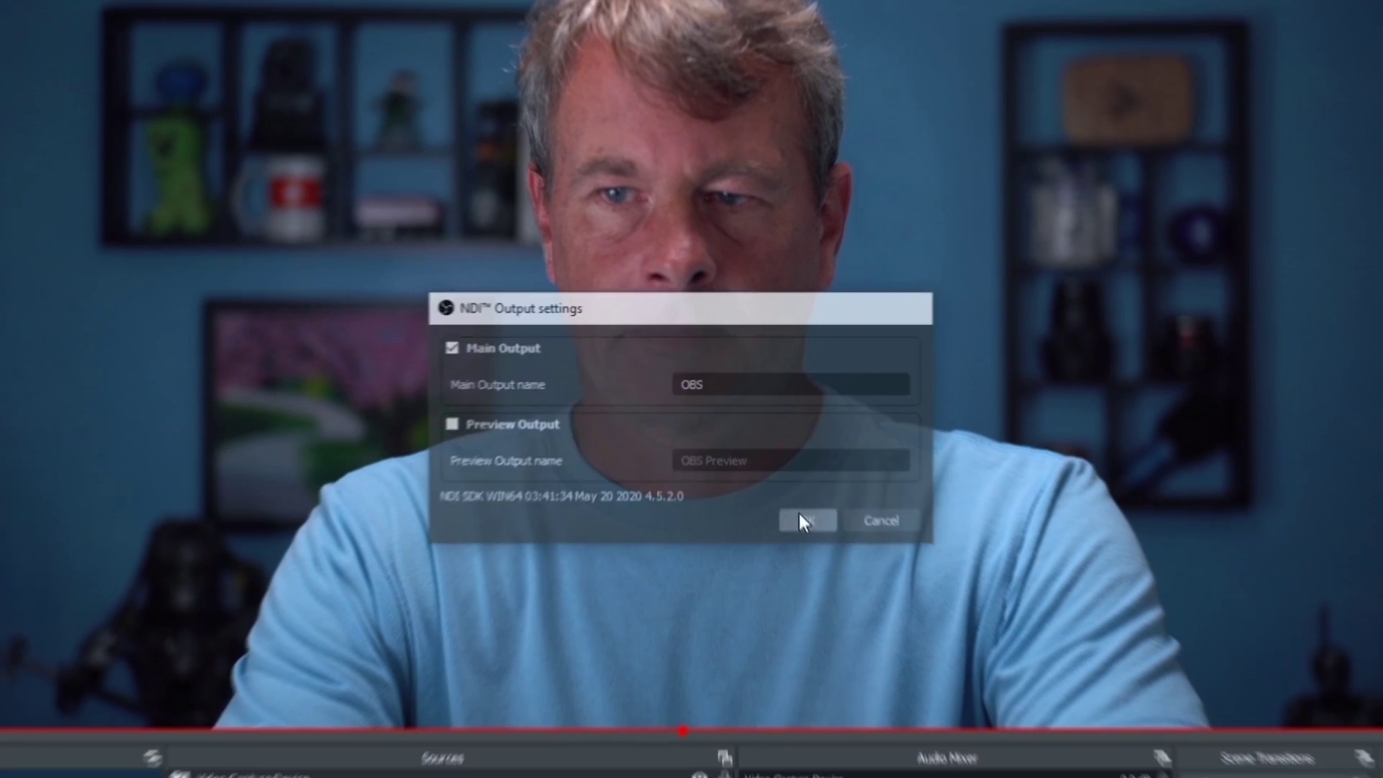
left_click(828, 563)
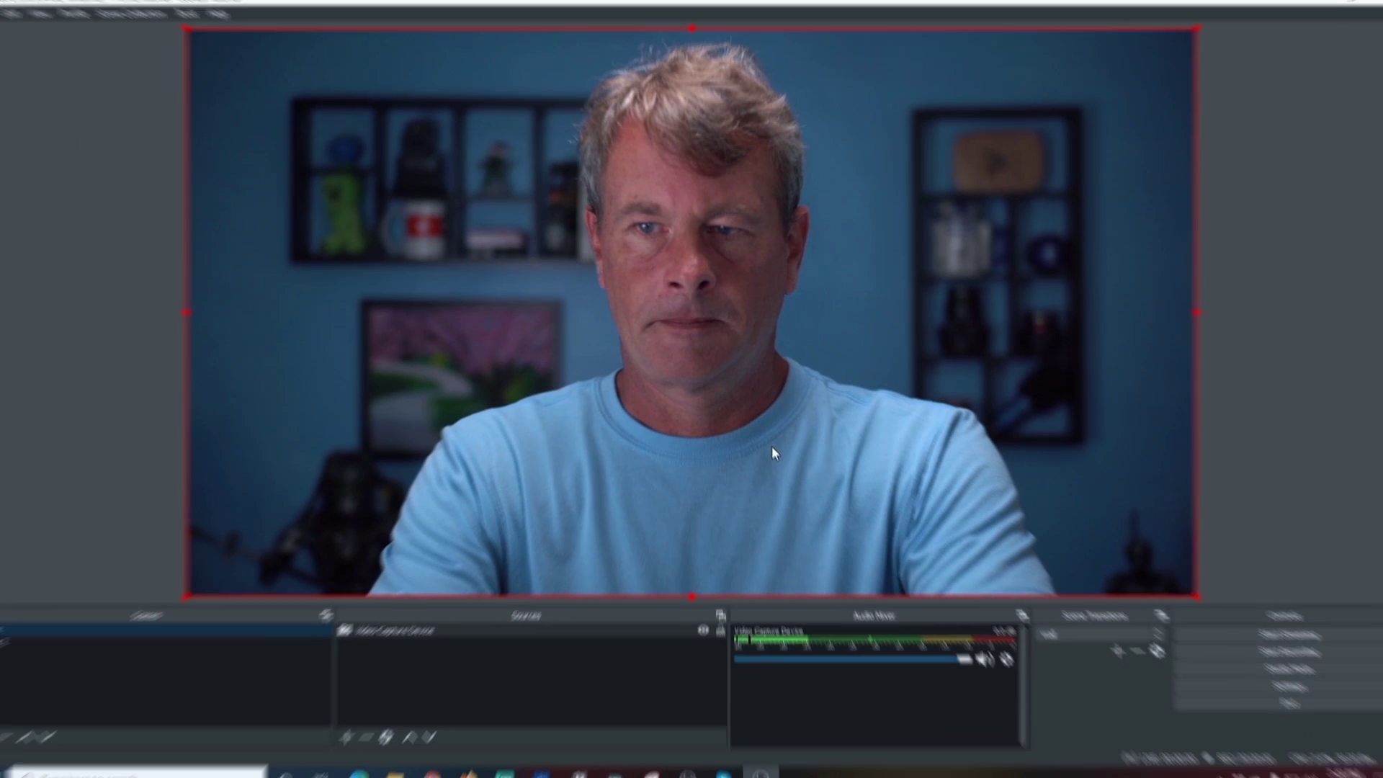
Step: Launch NDI Virtual Input from the NDI 4 Tools group in the Start menu
key("super")
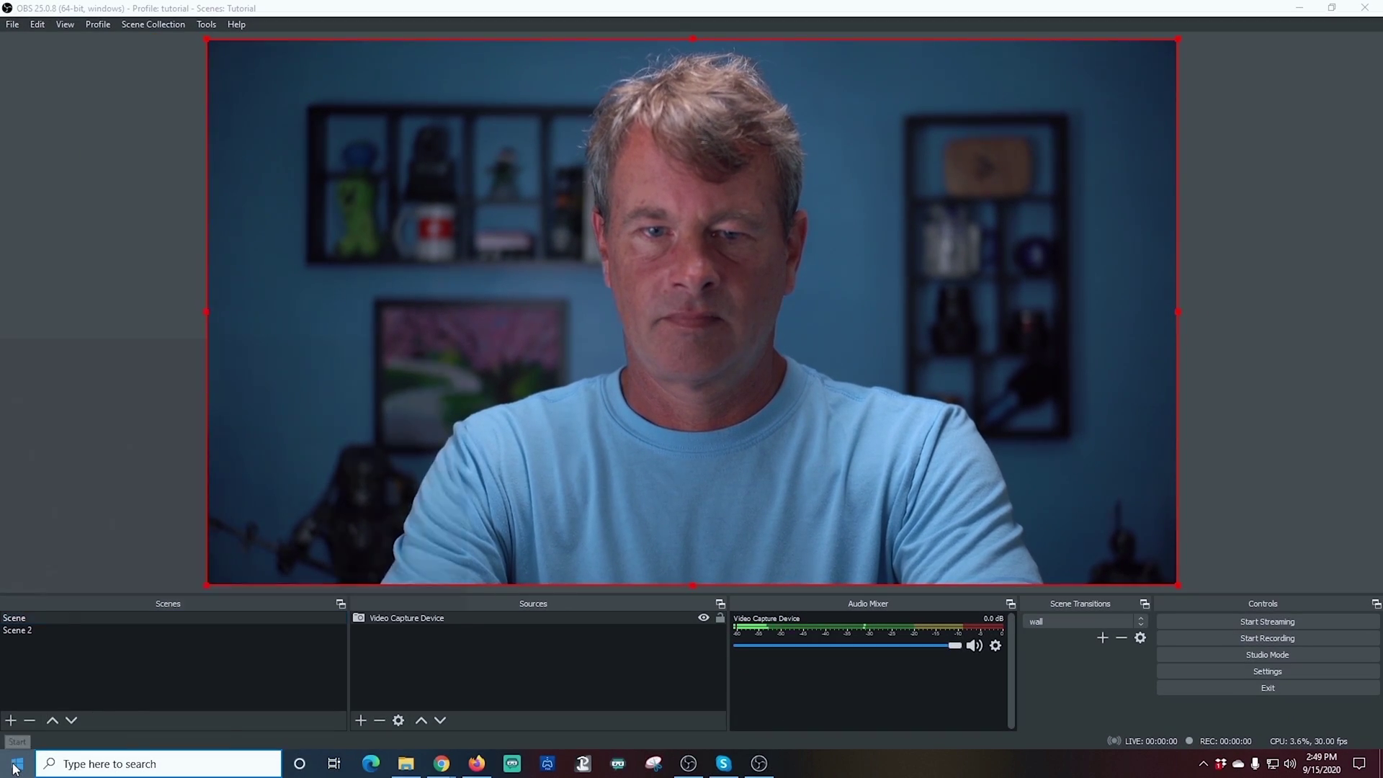
scroll(109, 521, "down", 15)
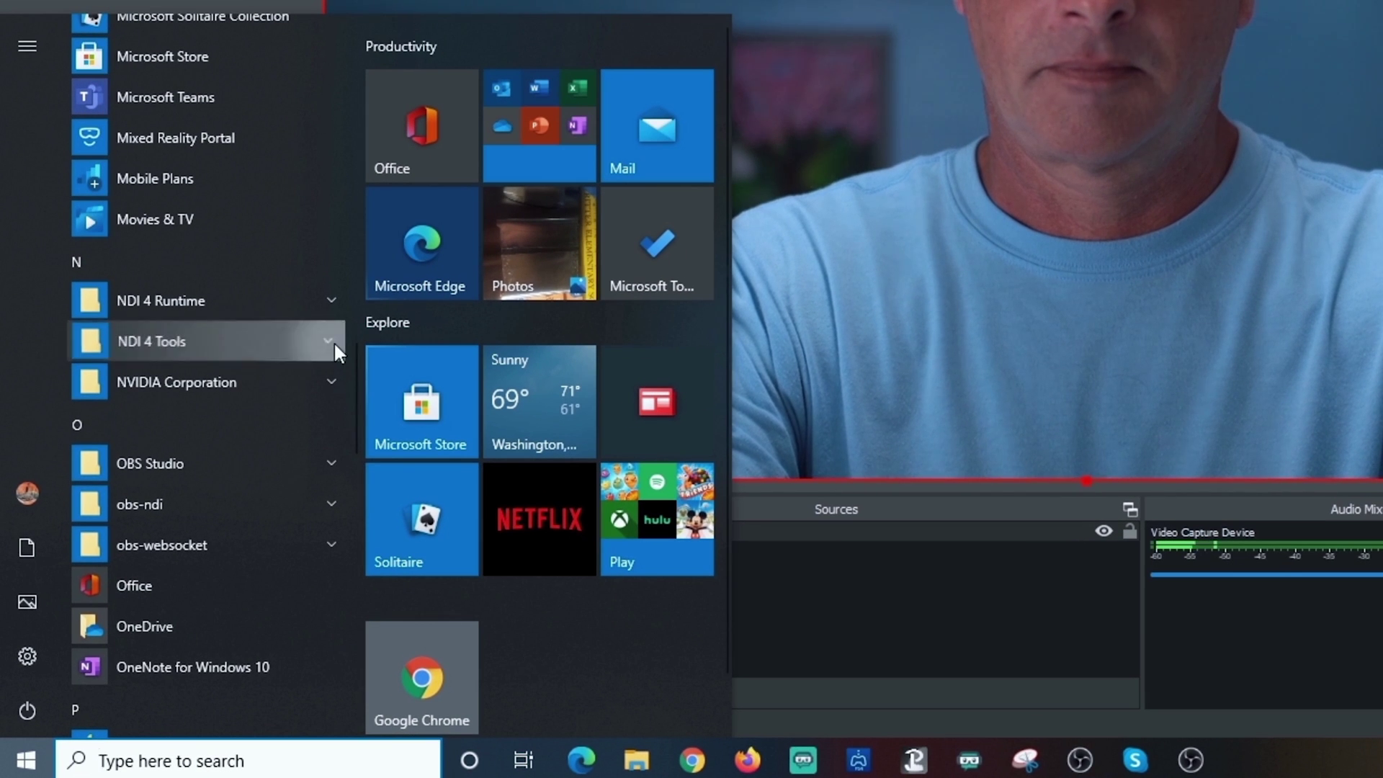
left_click(298, 389)
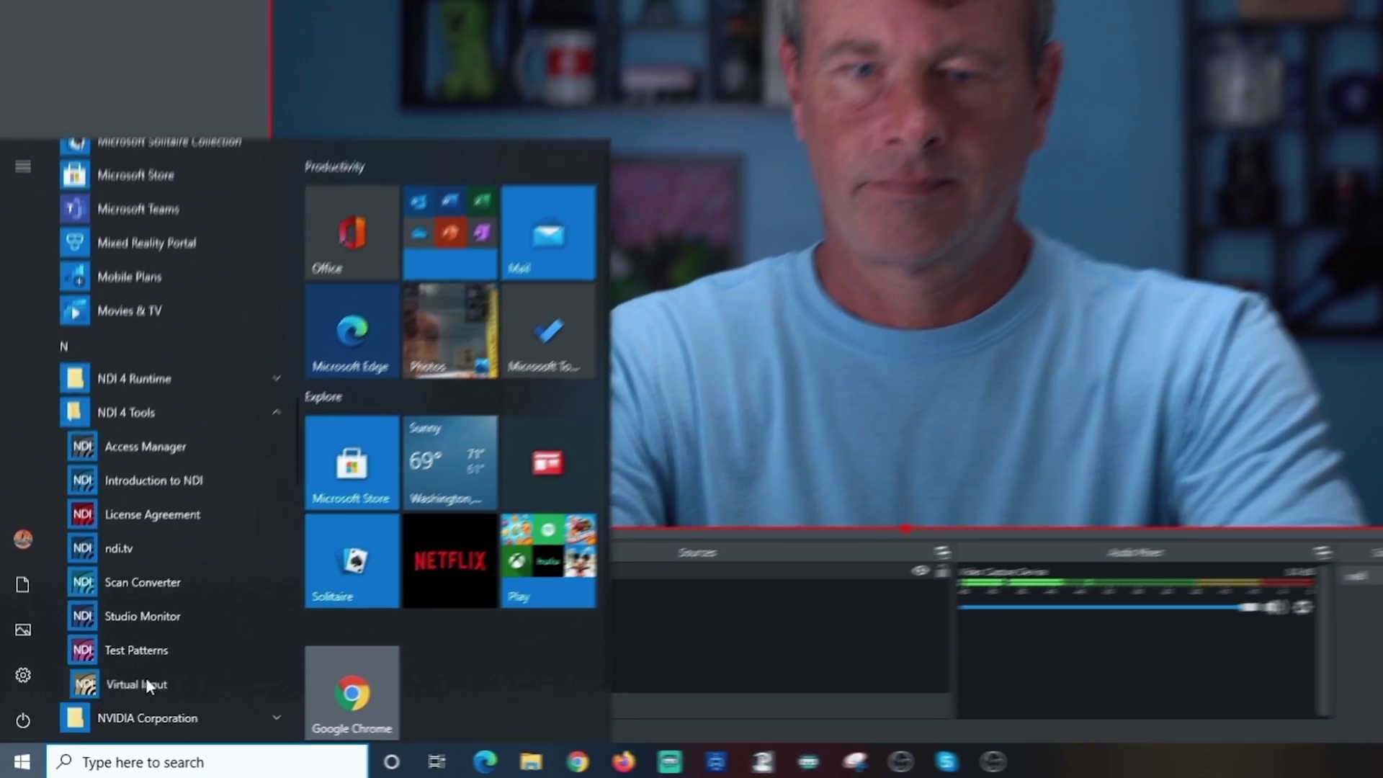
left_click(178, 667)
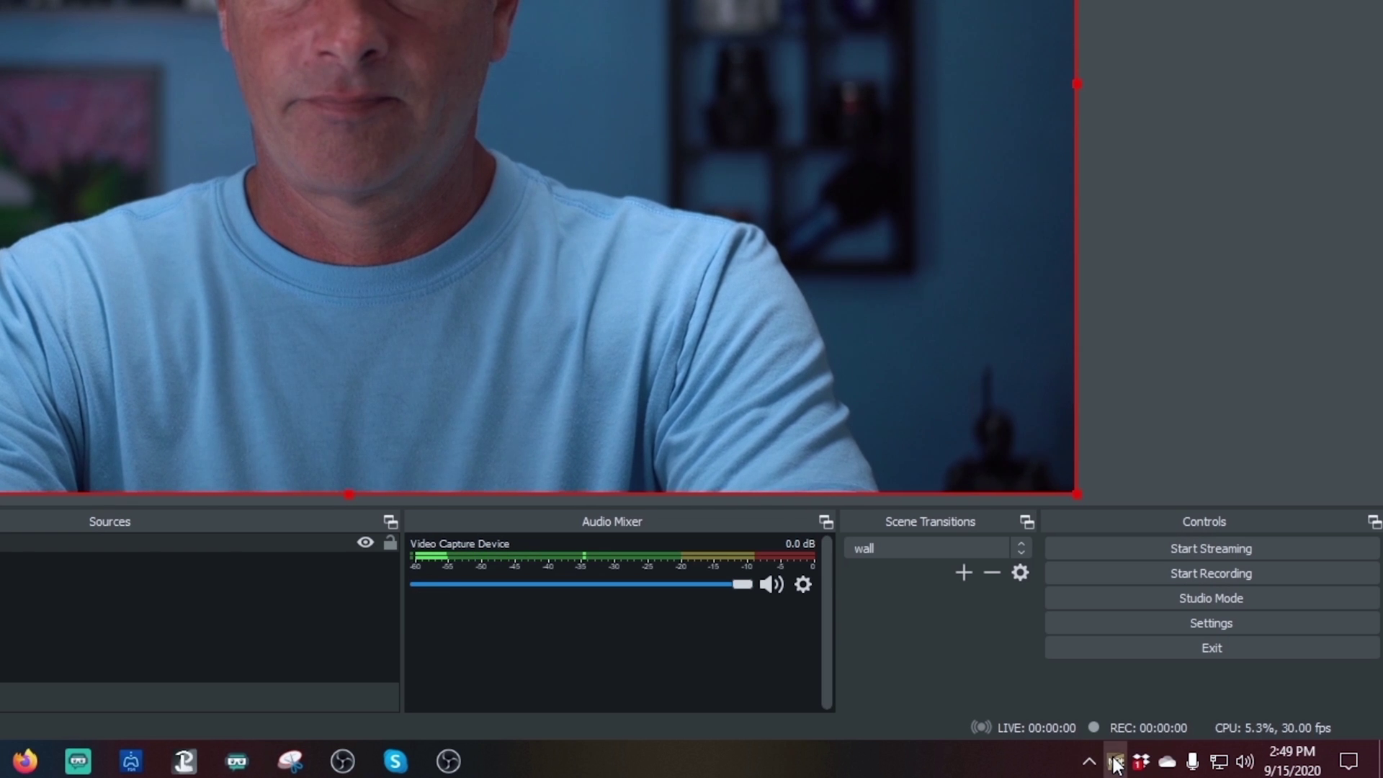
Step: Select the OBS NDI feed as NDI Virtual Input's source from its tray menu
right_click(1116, 762)
mouse_move(1020, 614)
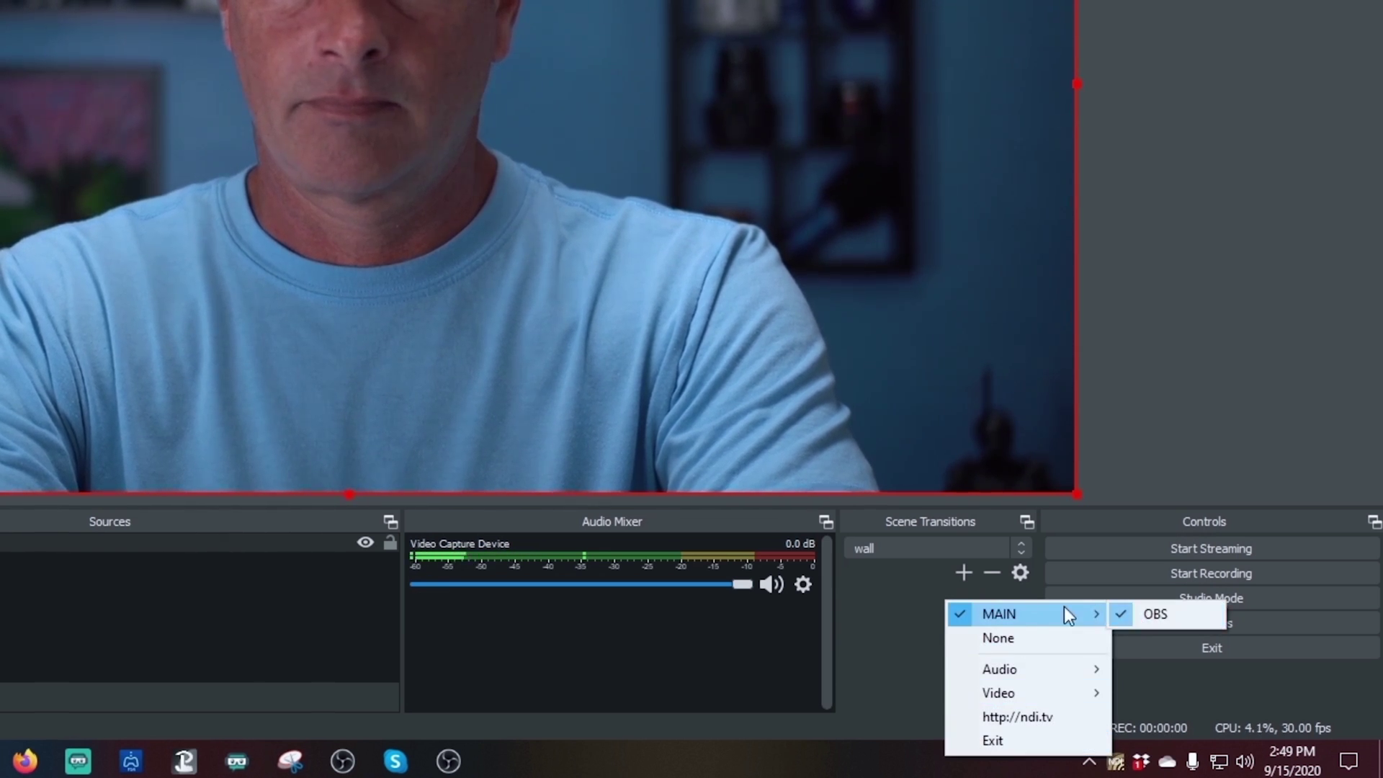
mouse_move(1019, 693)
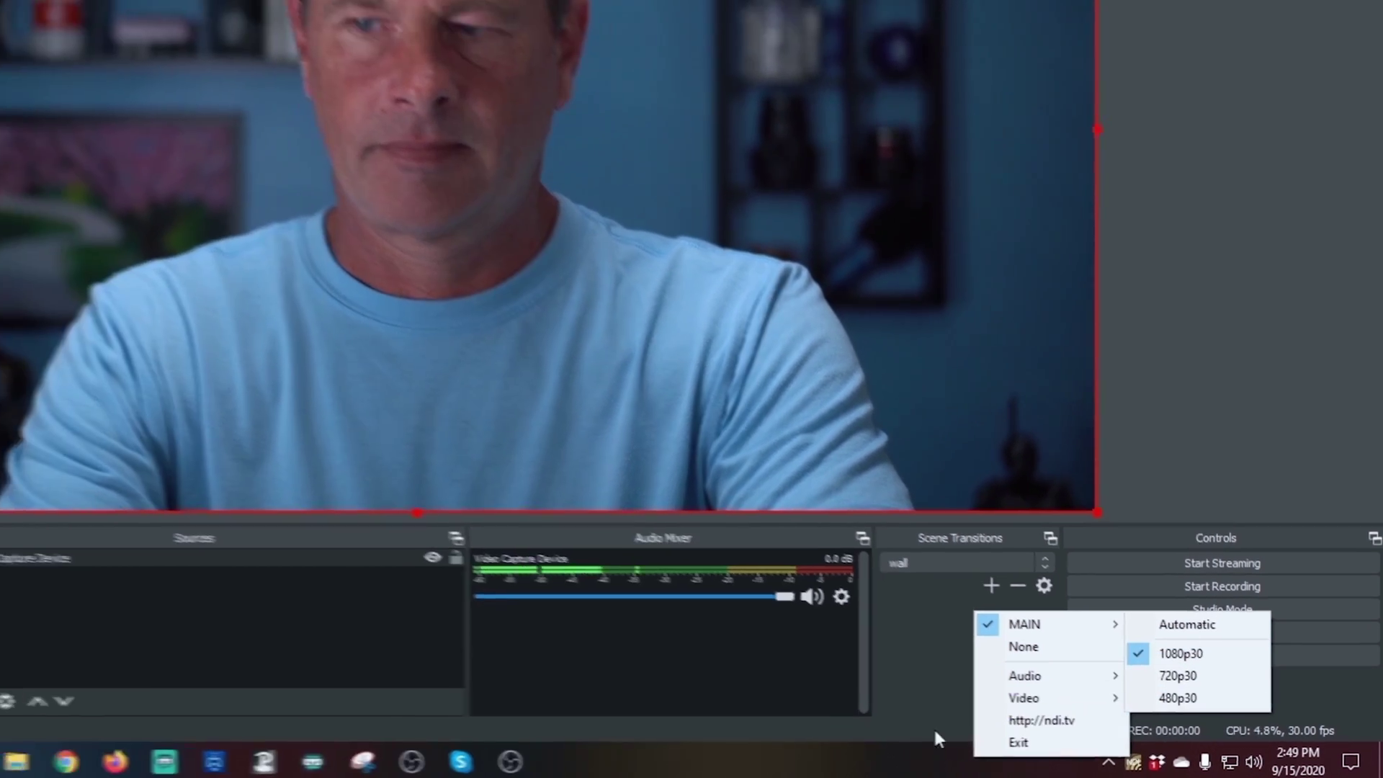
left_click(910, 728)
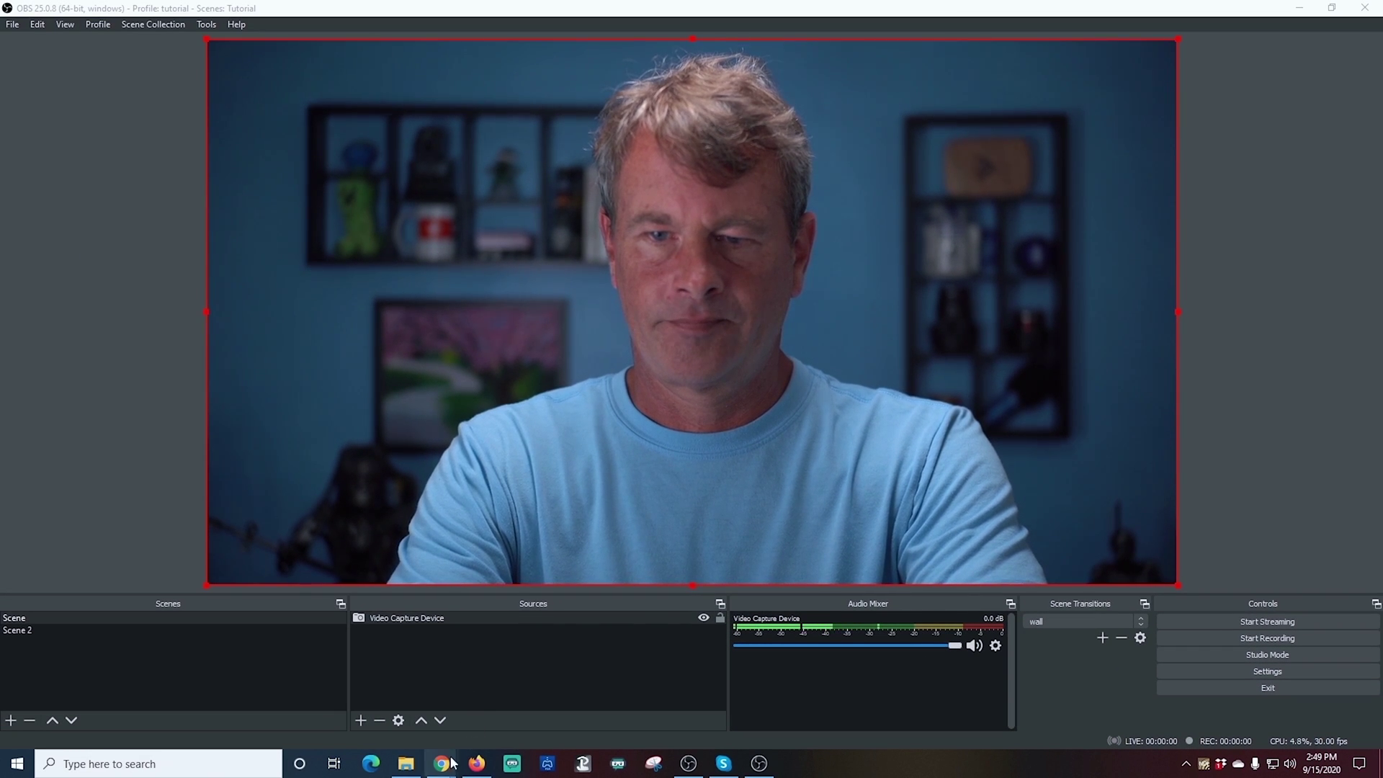
Step: Start an instant Google Meet meeting and open its settings showing the NewTek NDI Audio microphone
mouse_move(446, 768)
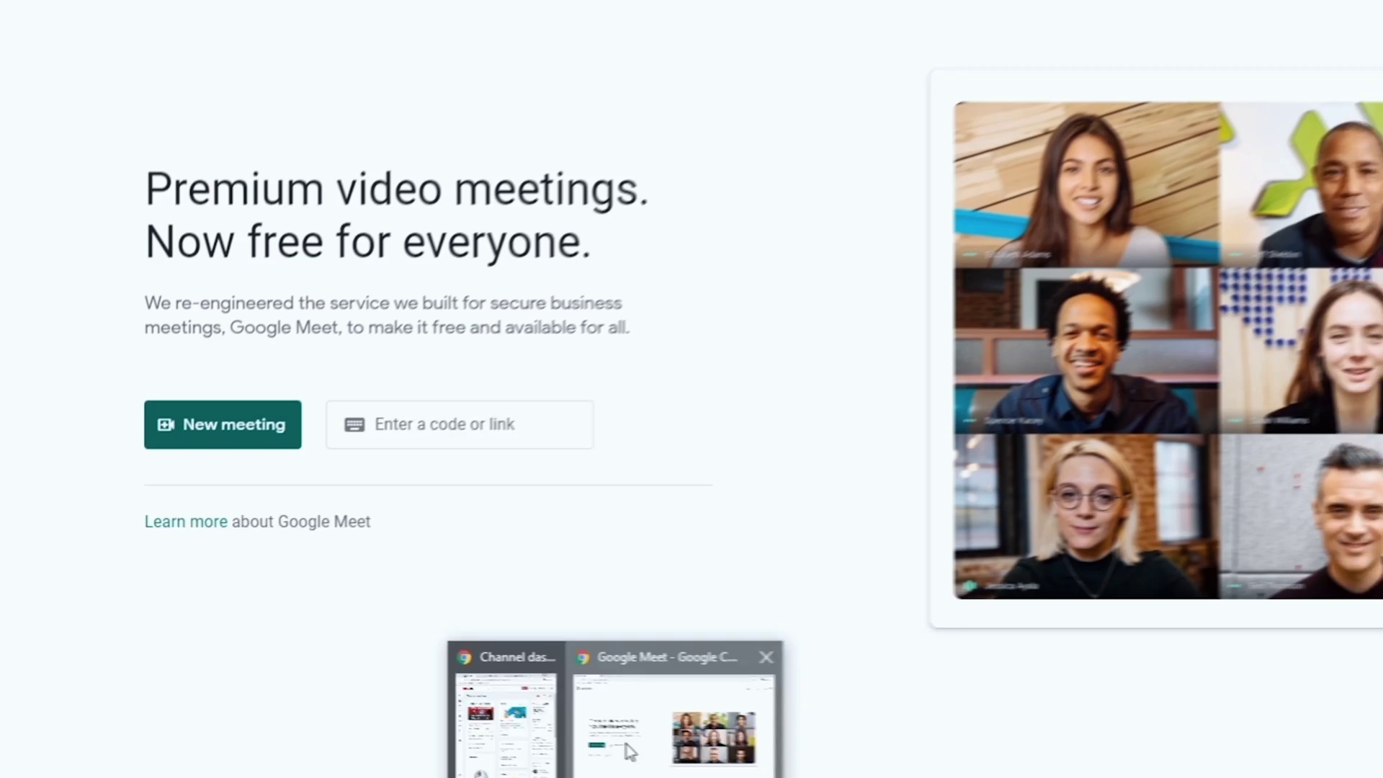
left_click(504, 696)
left_click(192, 425)
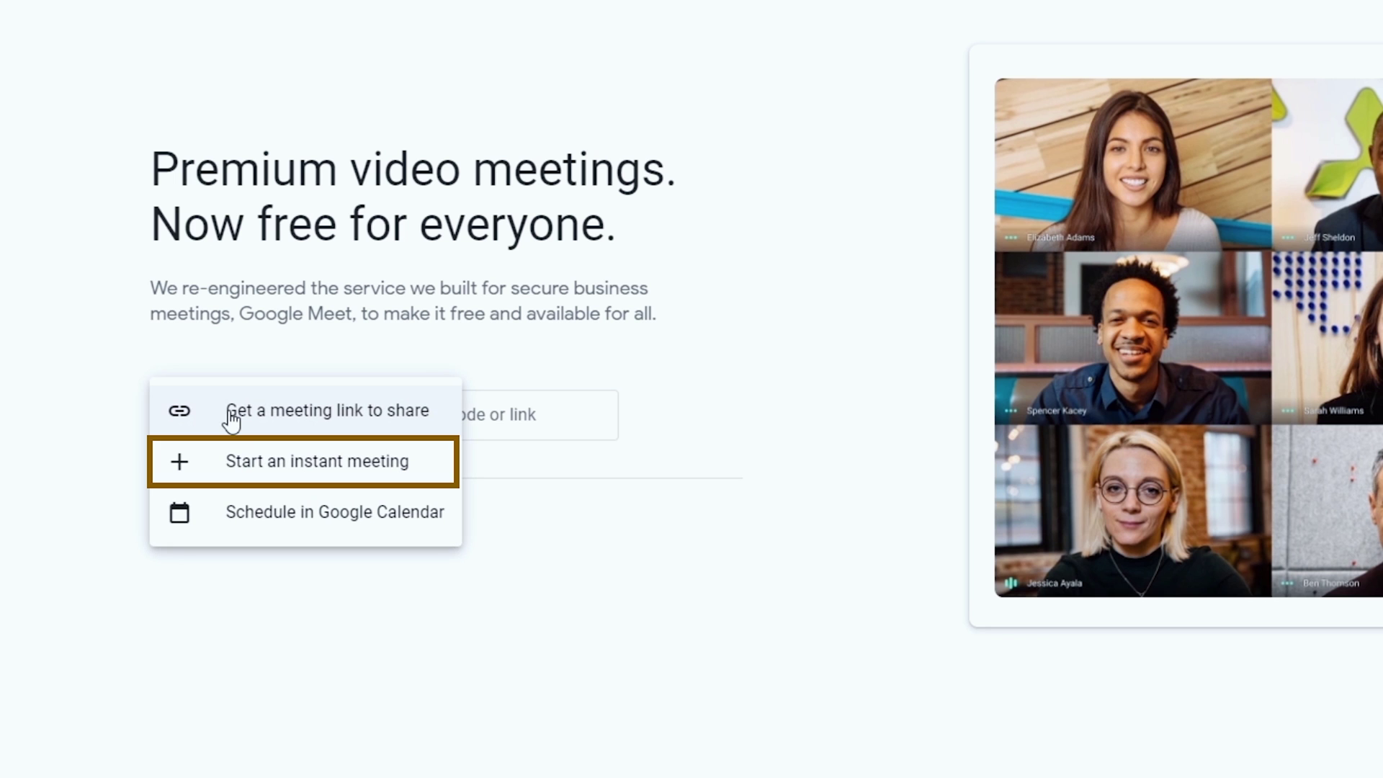
left_click(268, 475)
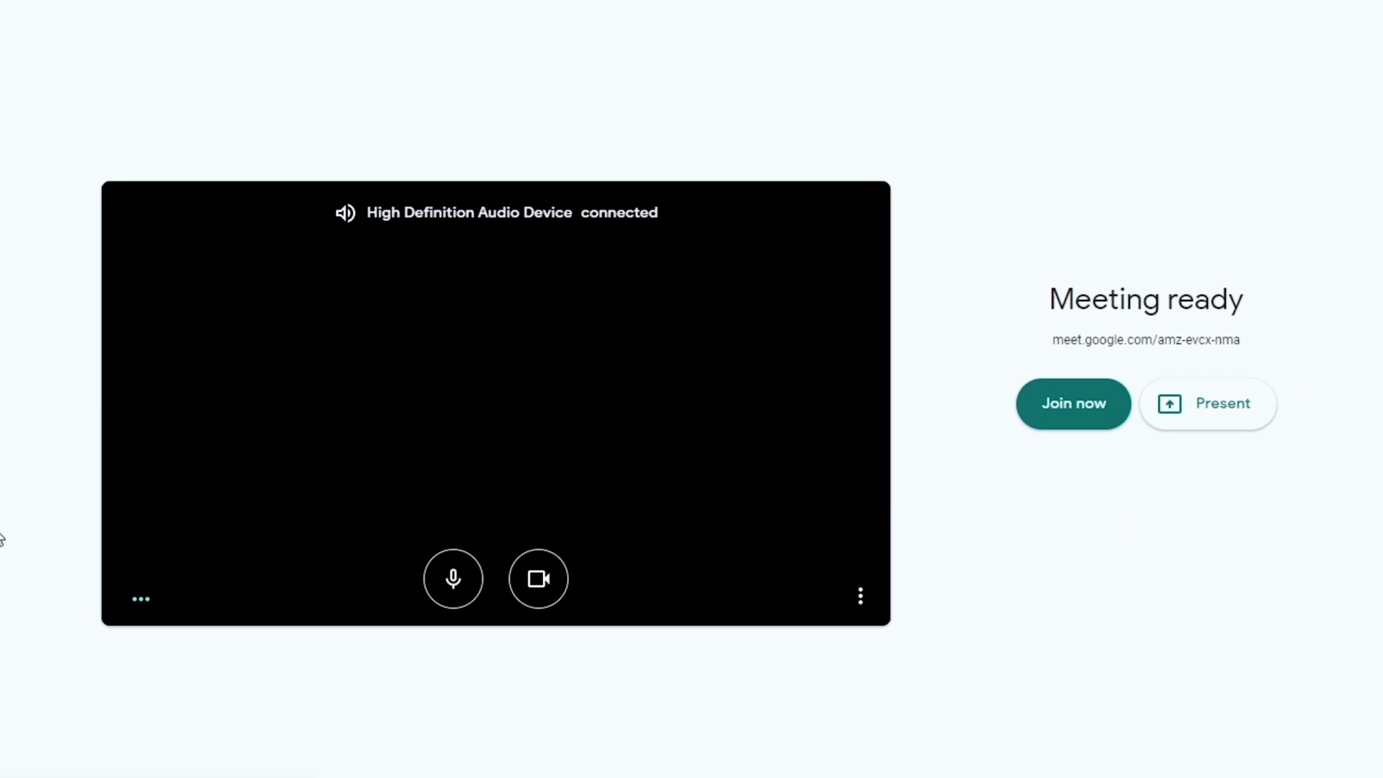
left_click(863, 597)
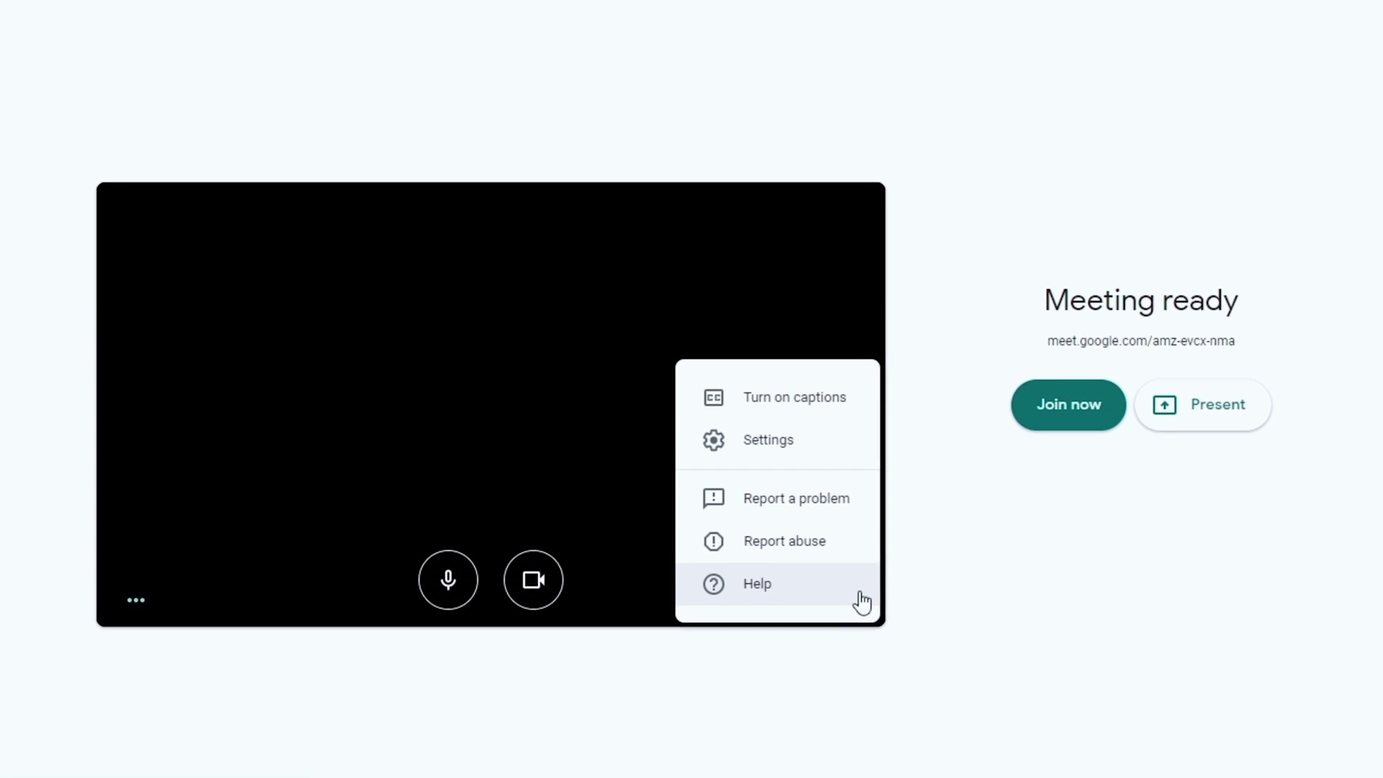
left_click(733, 463)
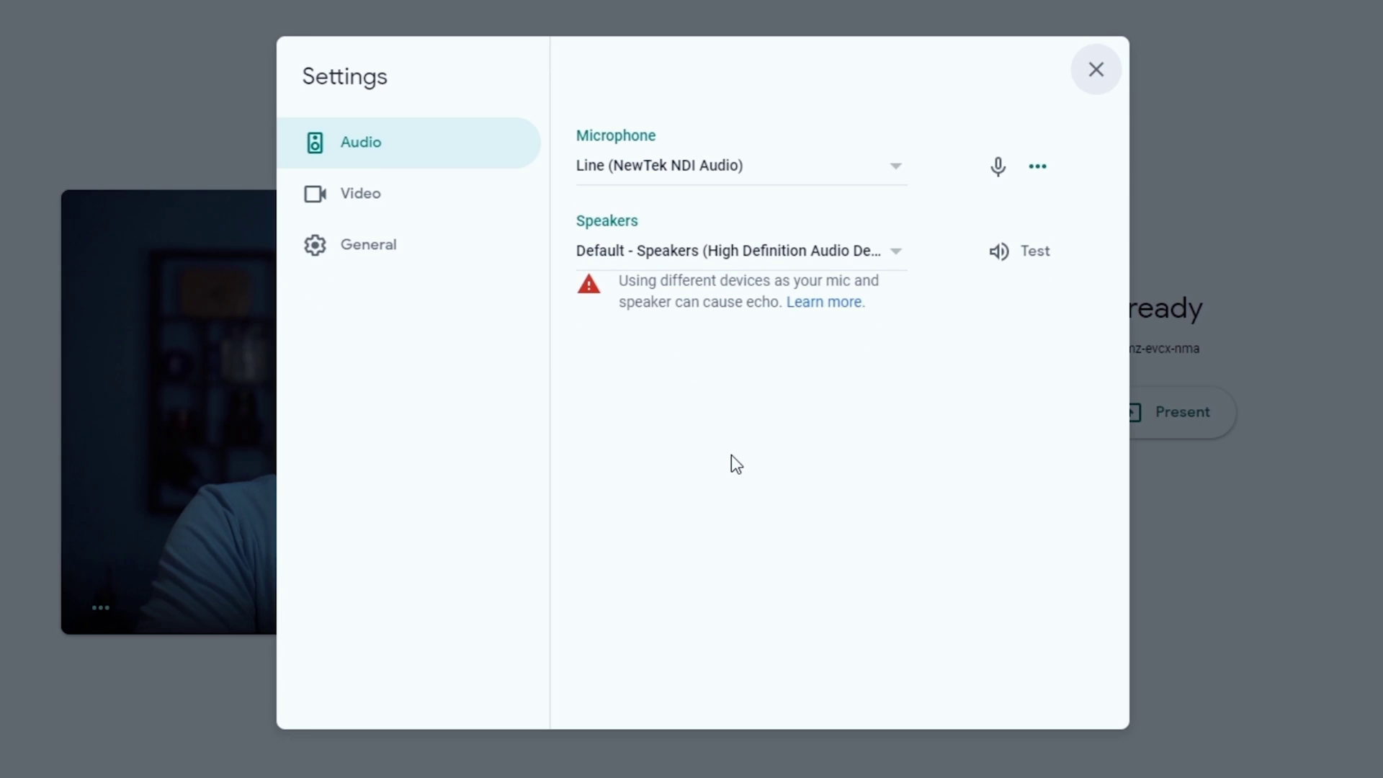
Step: Keep Line (NewTek NDI Audio) as the microphone and choose NewTek NDI Video as the camera
left_click(897, 175)
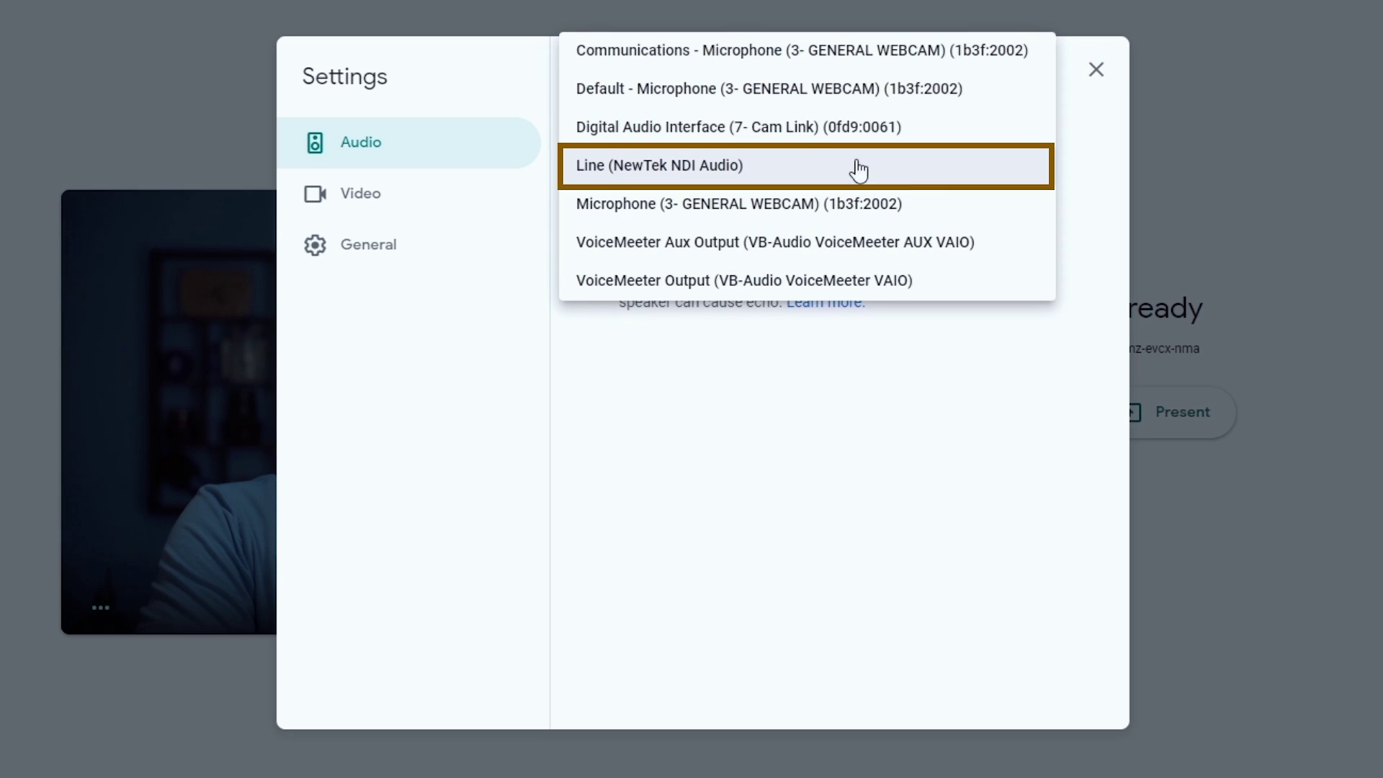
left_click(702, 171)
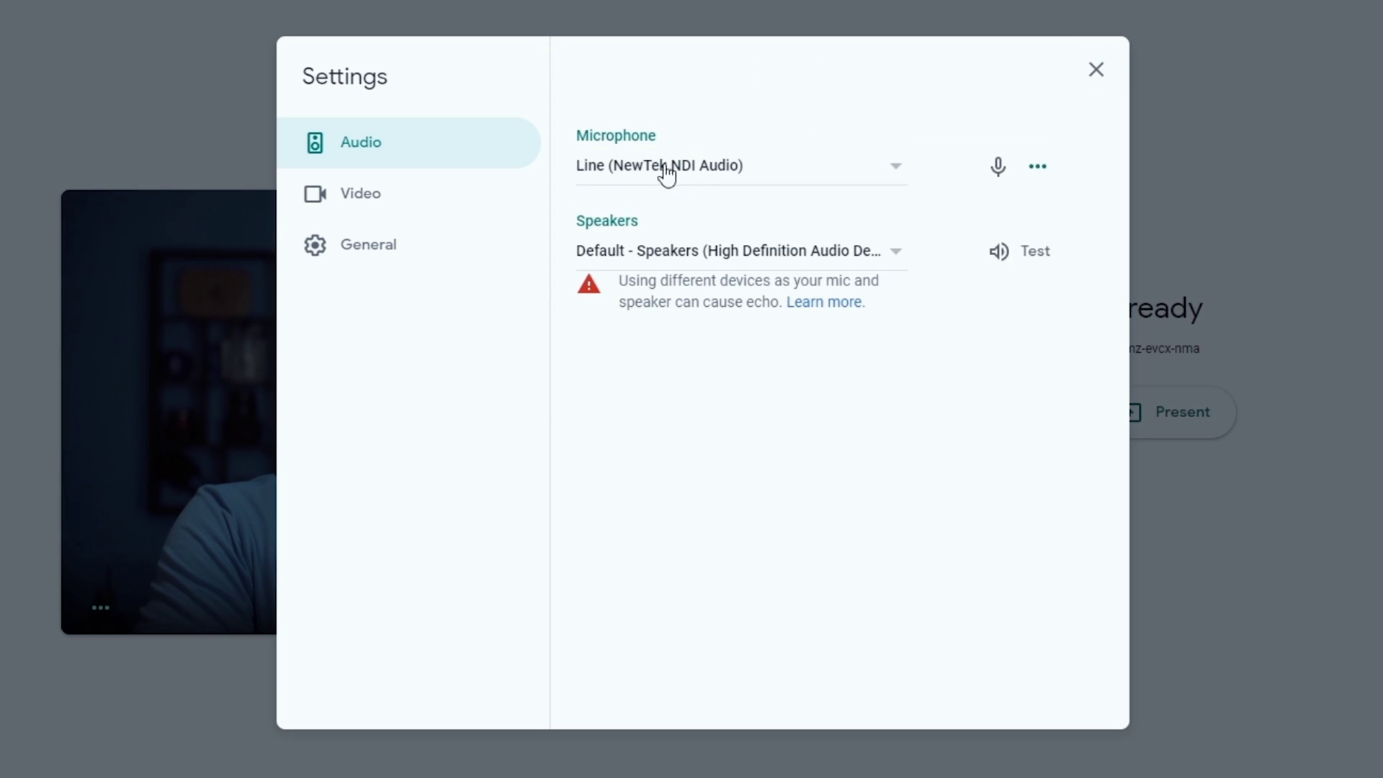
left_click(417, 208)
left_click(890, 175)
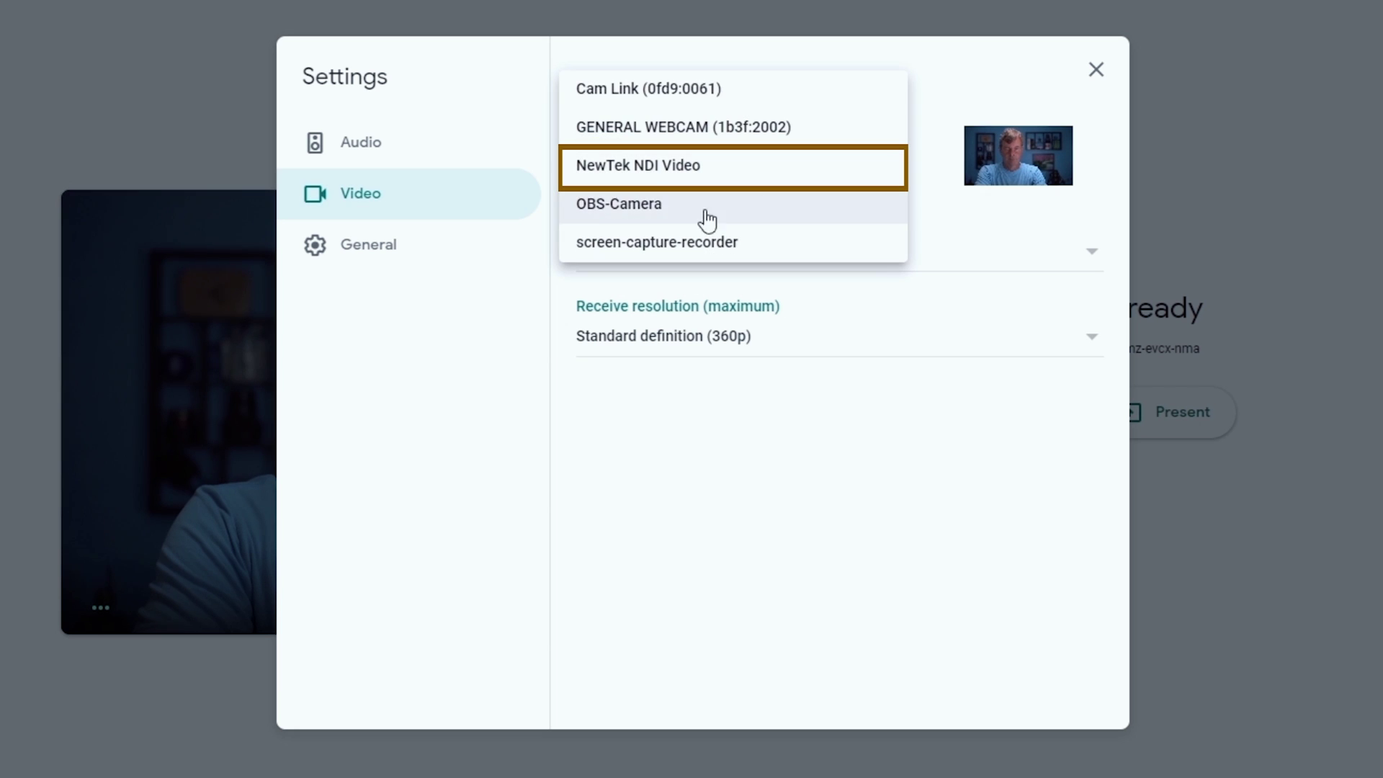
left_click(663, 171)
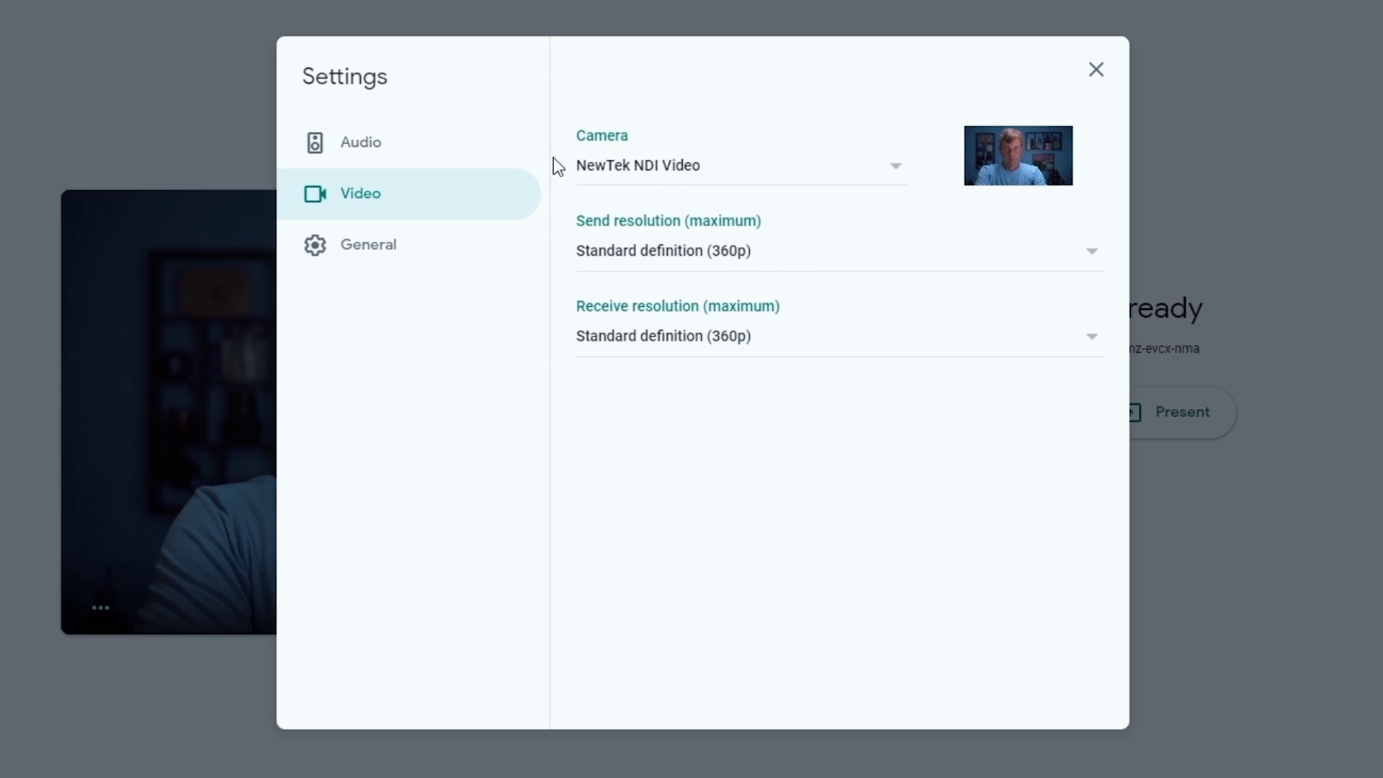
Step: Set both send and receive resolution to High definition (720p)
left_click(1101, 260)
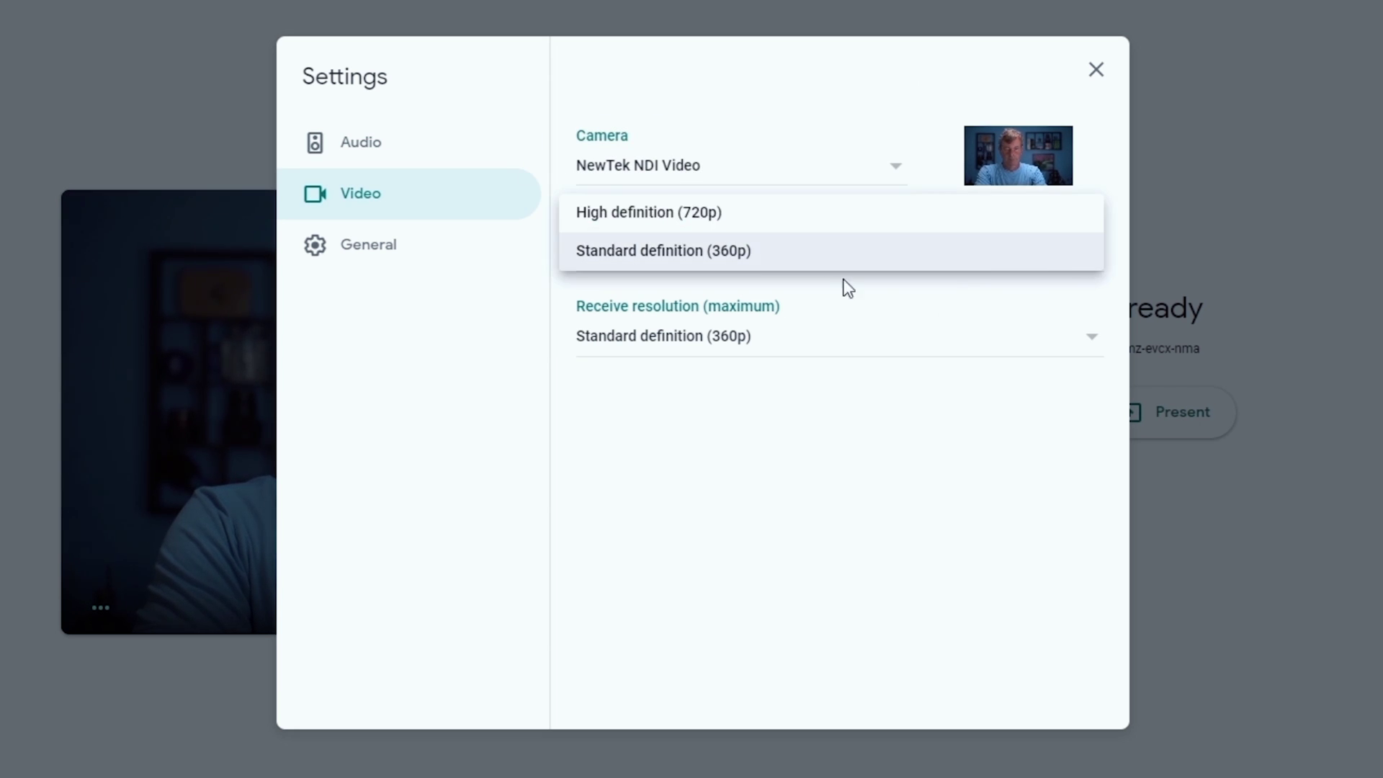
left_click(686, 210)
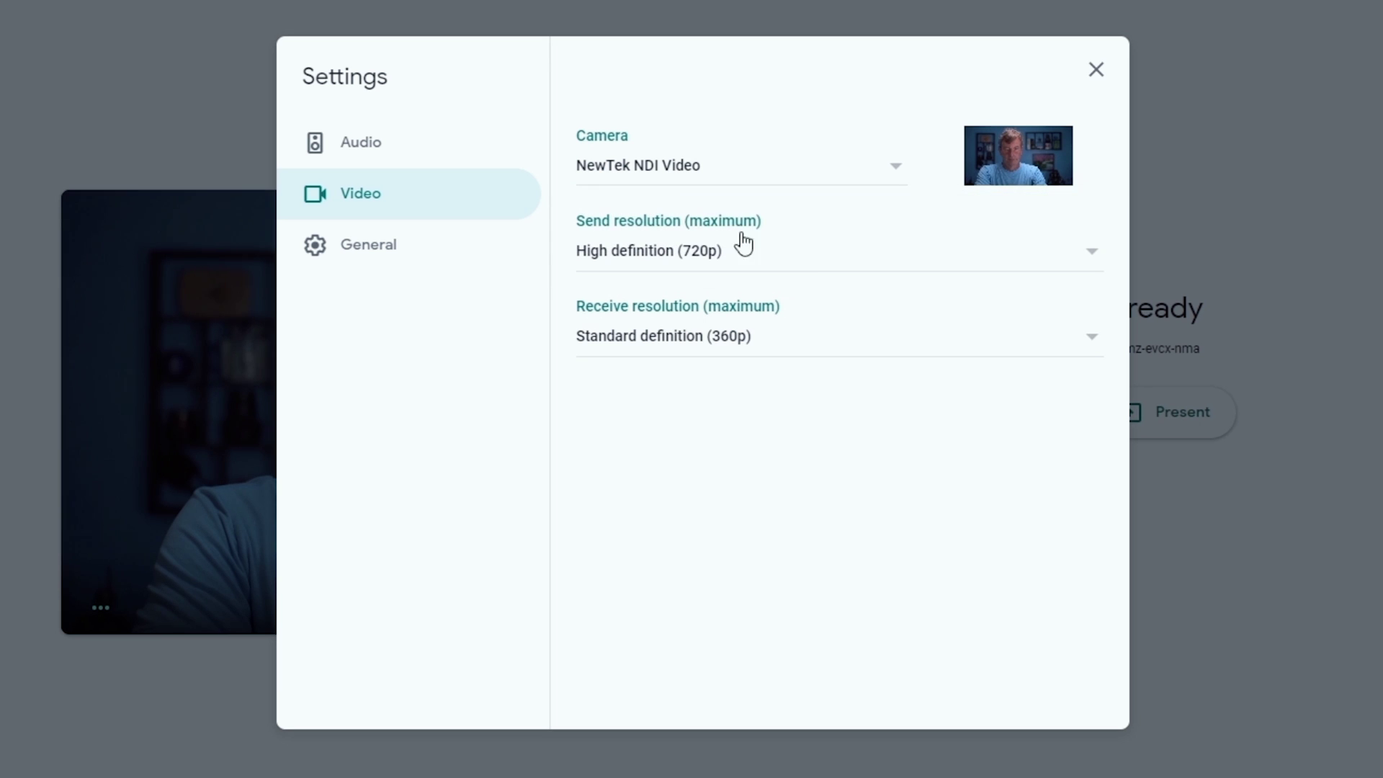
left_click(1091, 348)
left_click(728, 299)
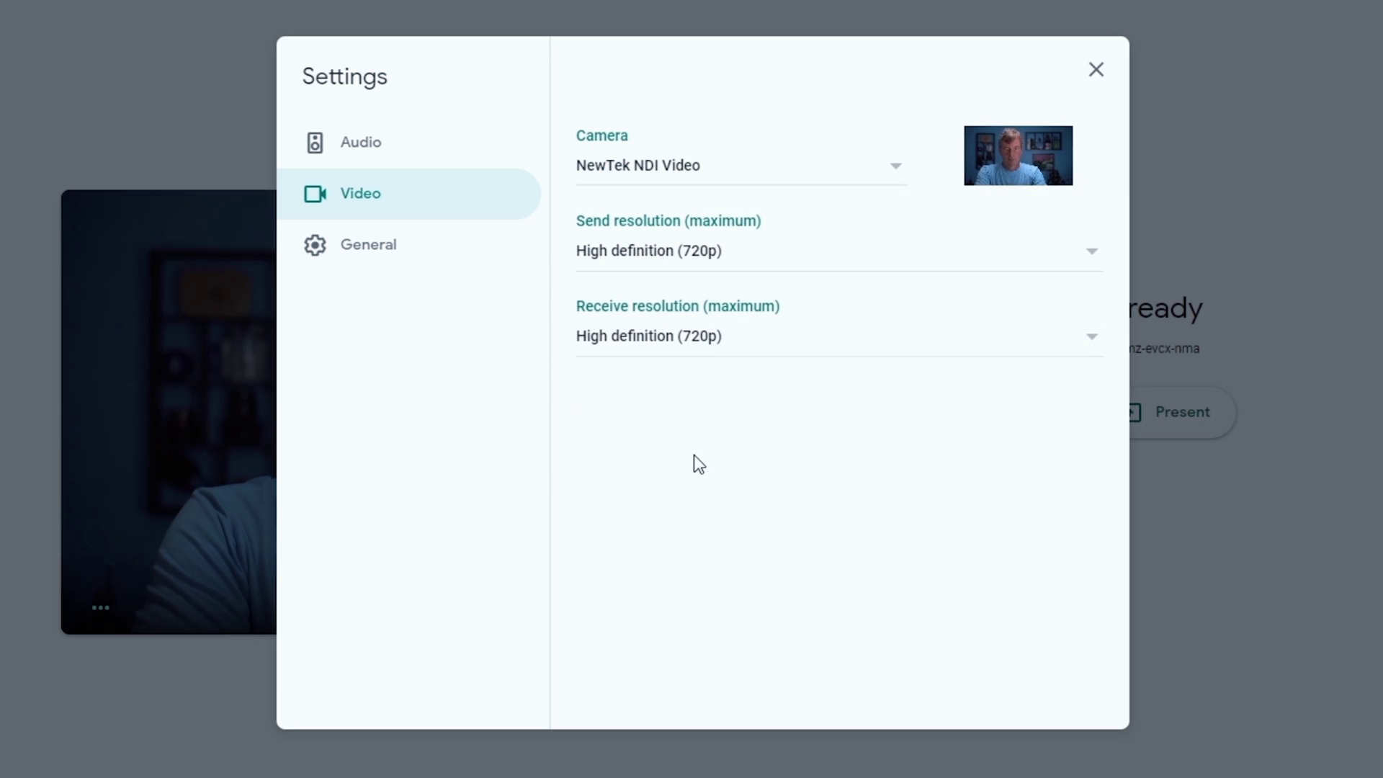
Step: Keep the default speakers as audio output and close the settings
left_click(369, 148)
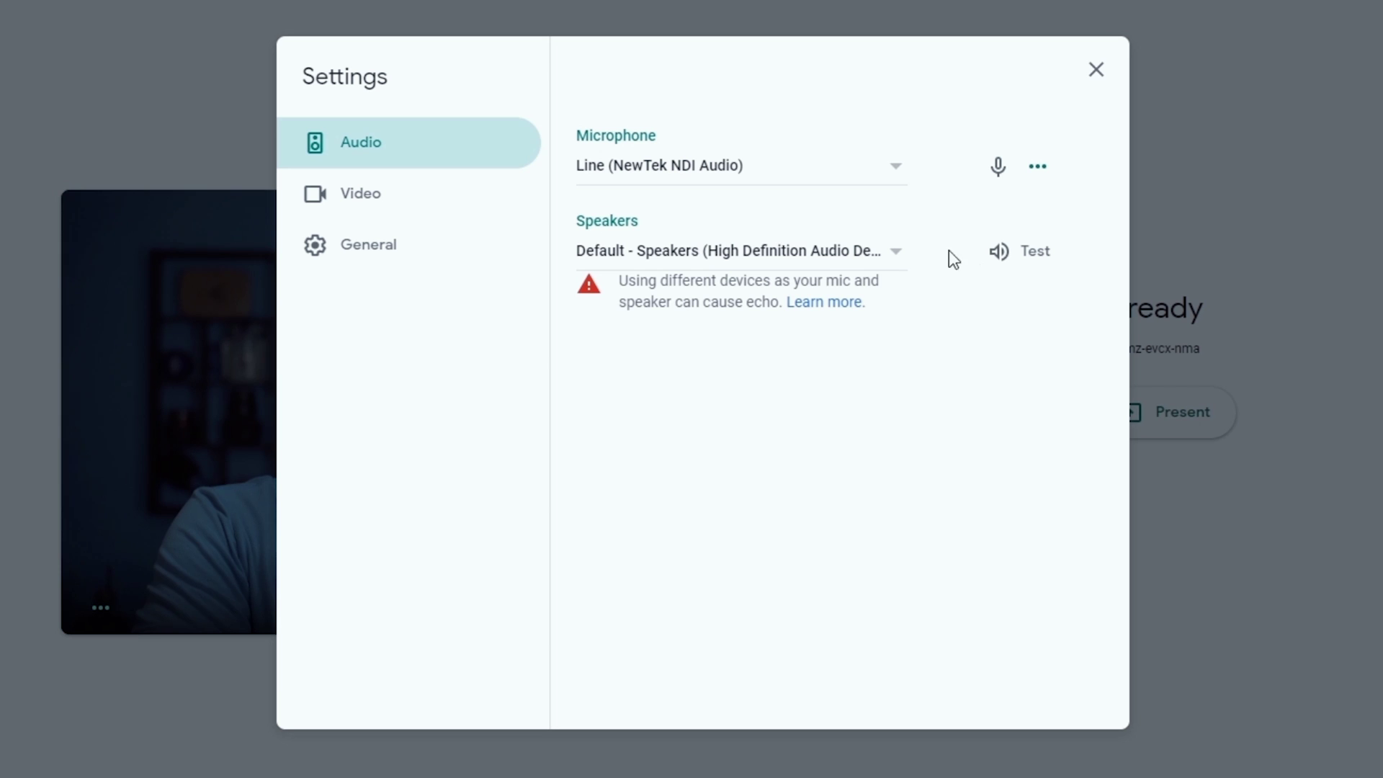
left_click(899, 255)
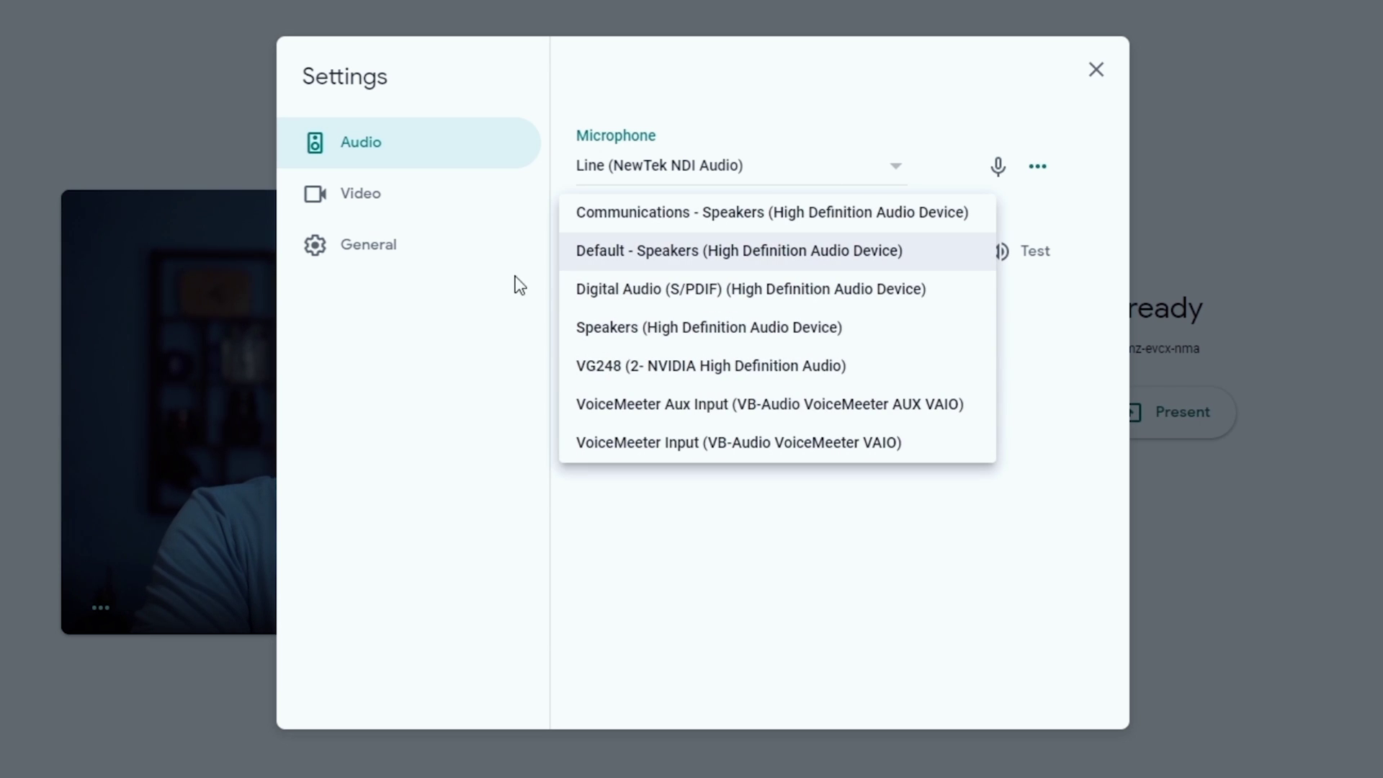
left_click(605, 259)
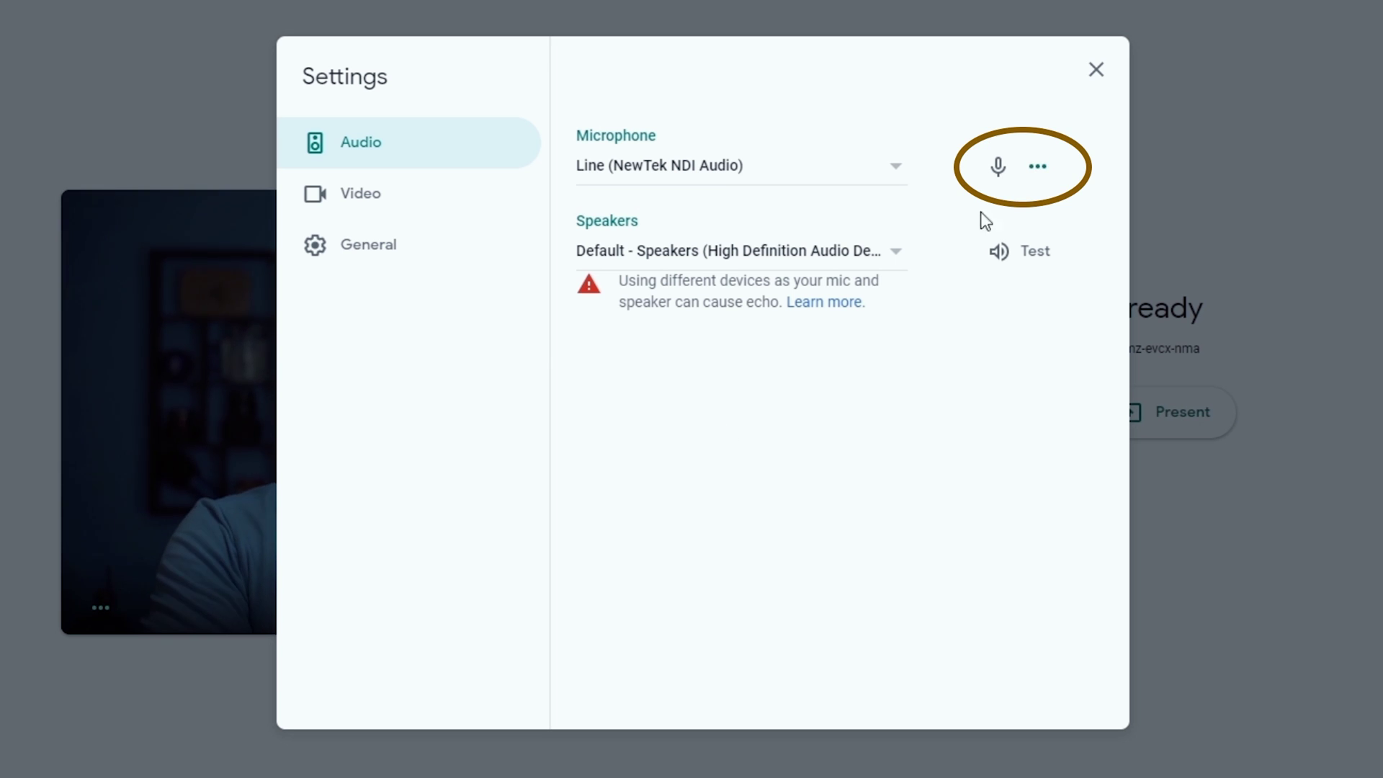
left_click(1097, 69)
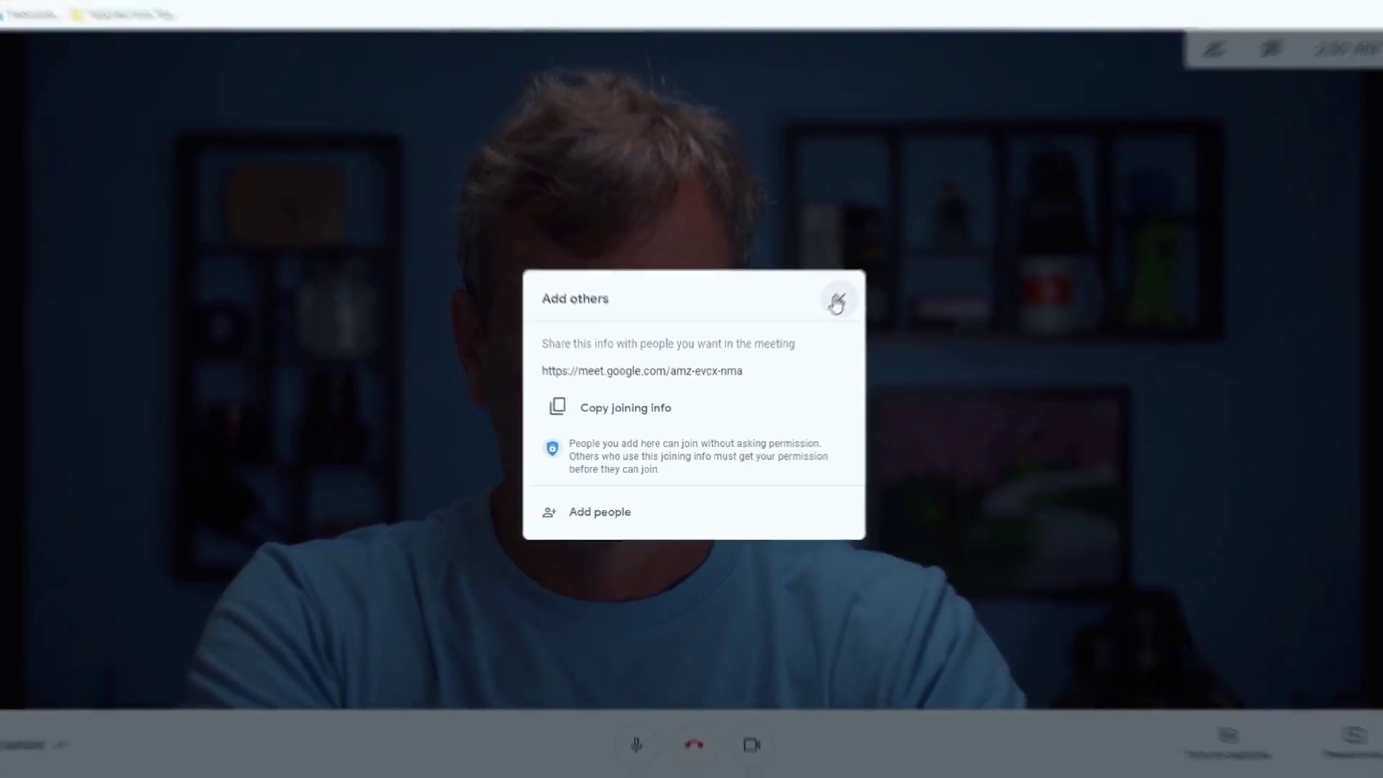
Step: Dismiss the Add others meeting invitation dialog
left_click(894, 242)
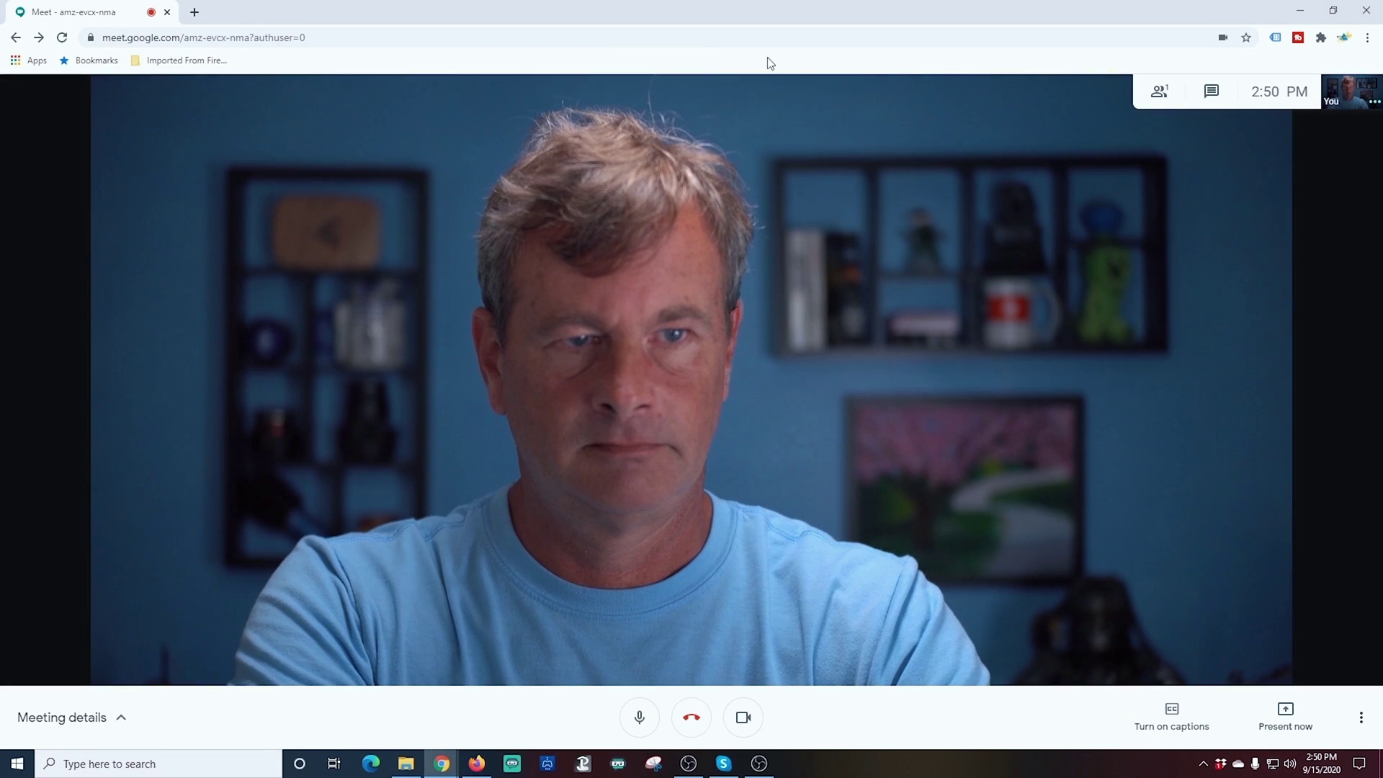
Step: Snap the Google Meet window to the right half of the screen
left_click_drag(750, 13, 1381, 43)
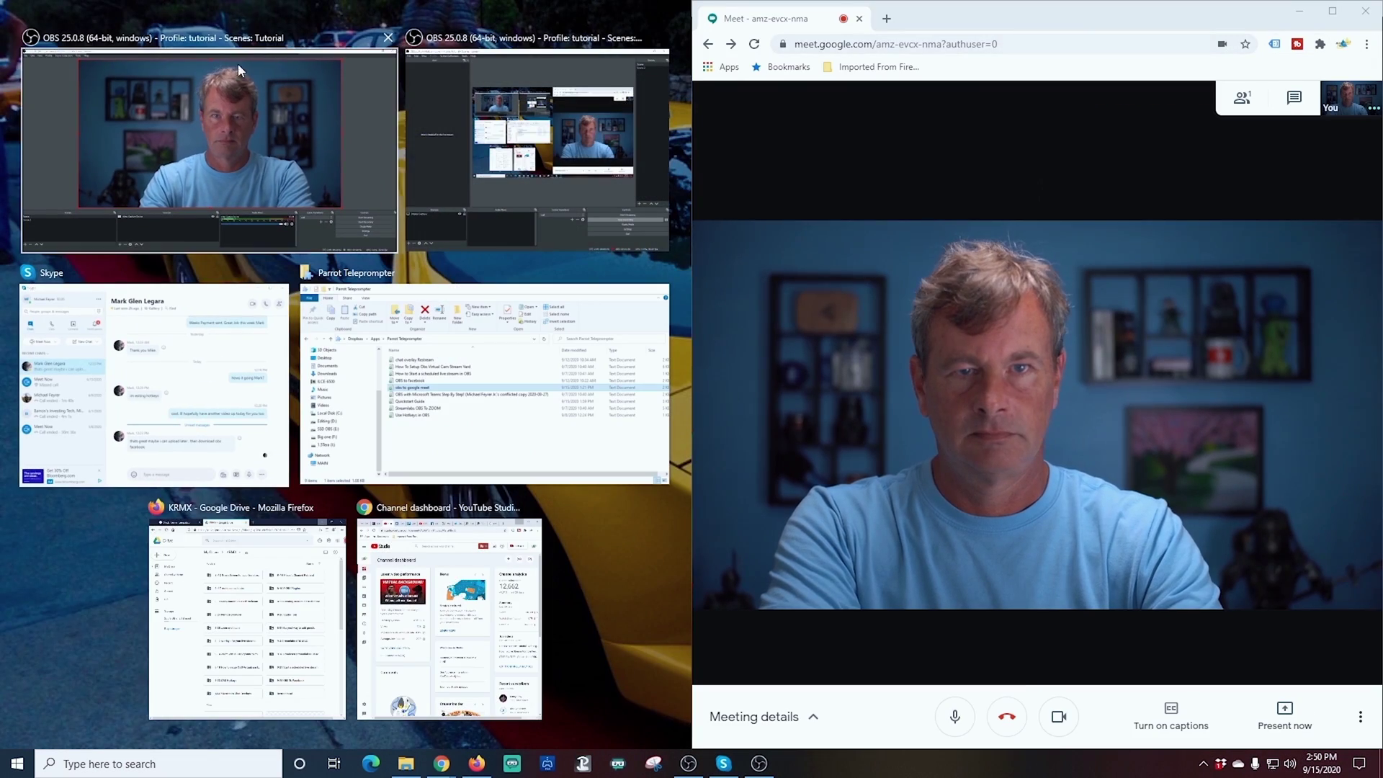
Step: Fill the left half of the screen with OBS Studio beside the meeting
left_click(242, 85)
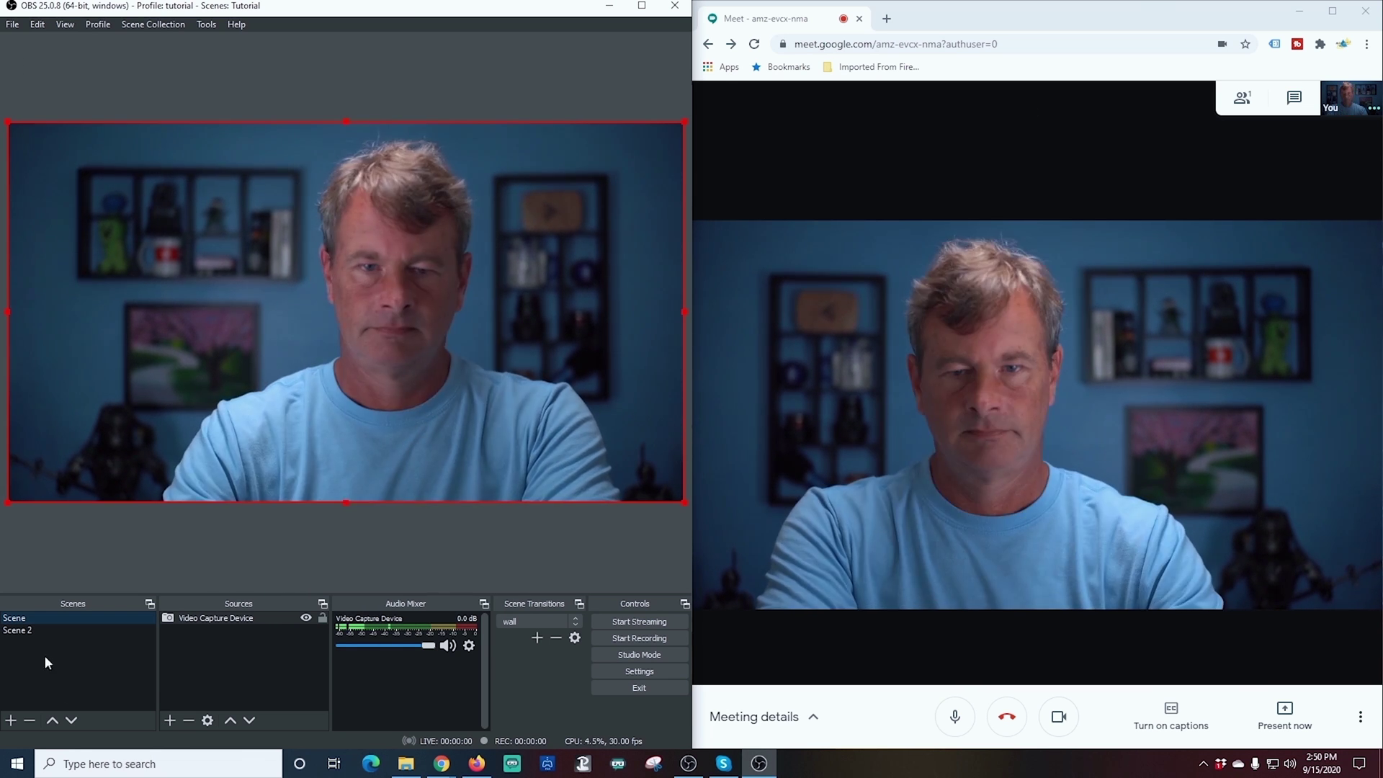
left_click(28, 629)
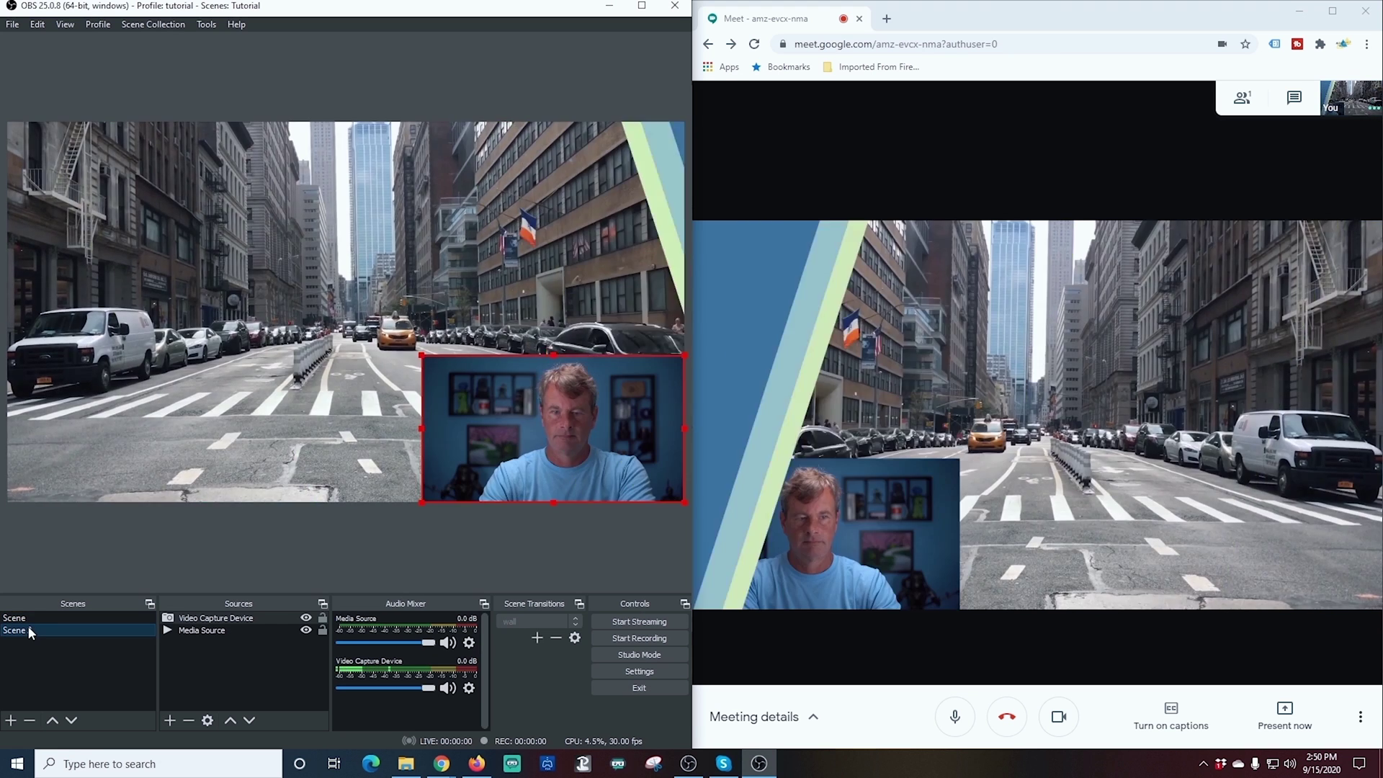
left_click(31, 618)
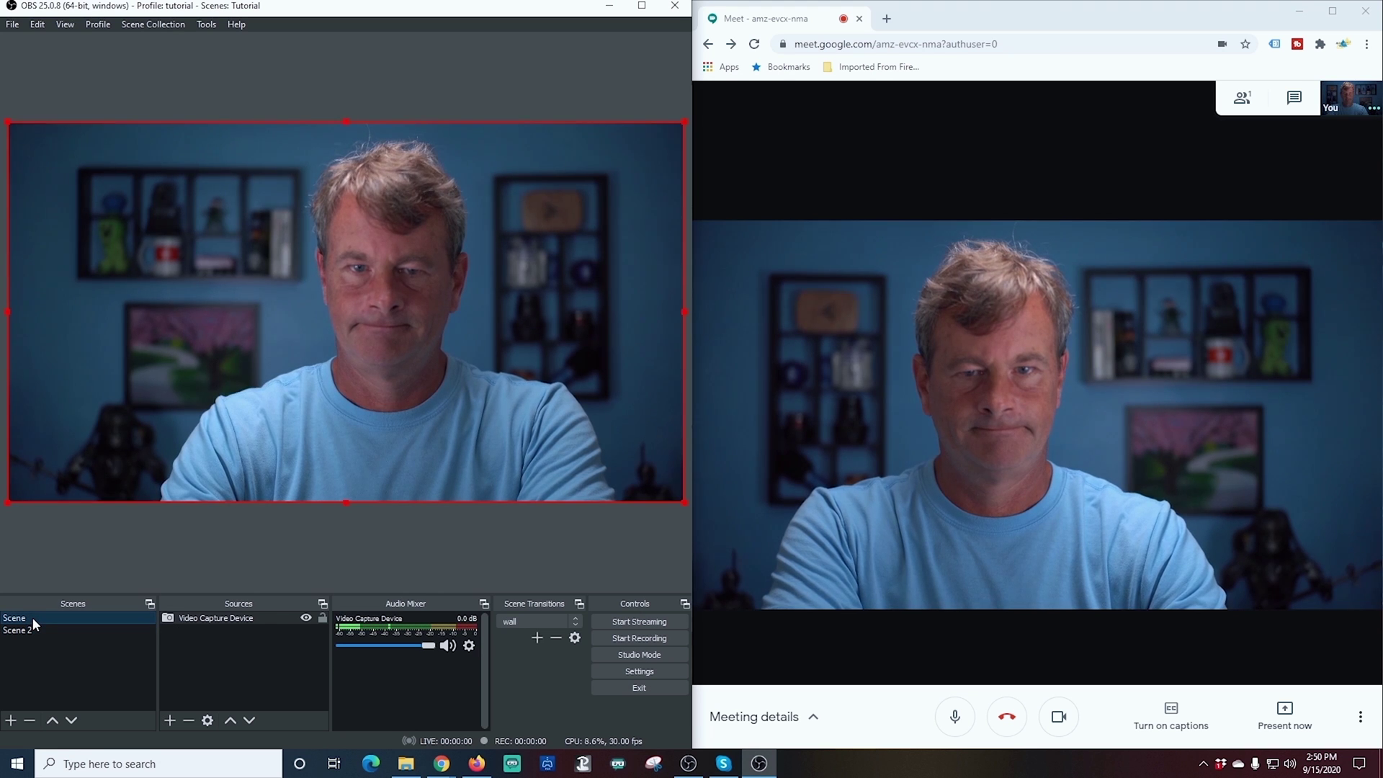
left_click(32, 629)
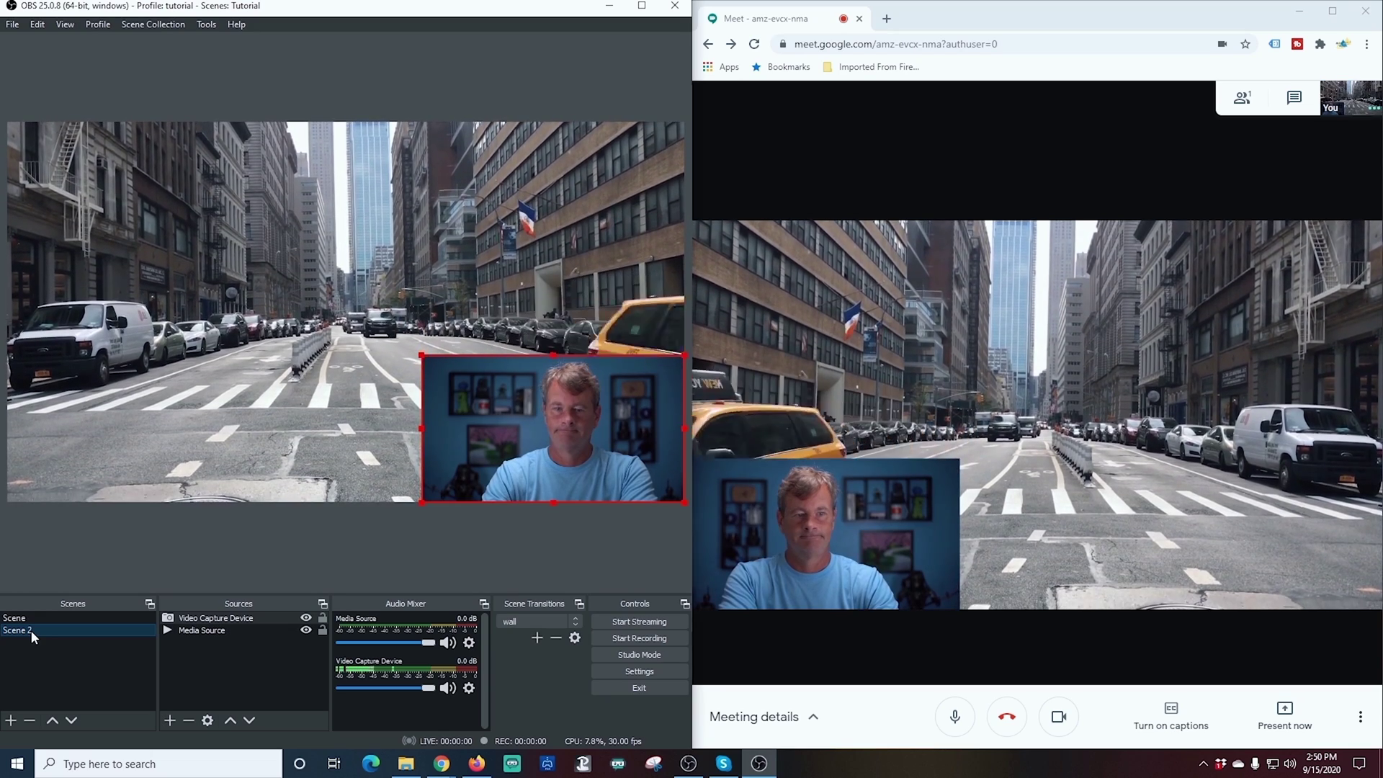
left_click(46, 618)
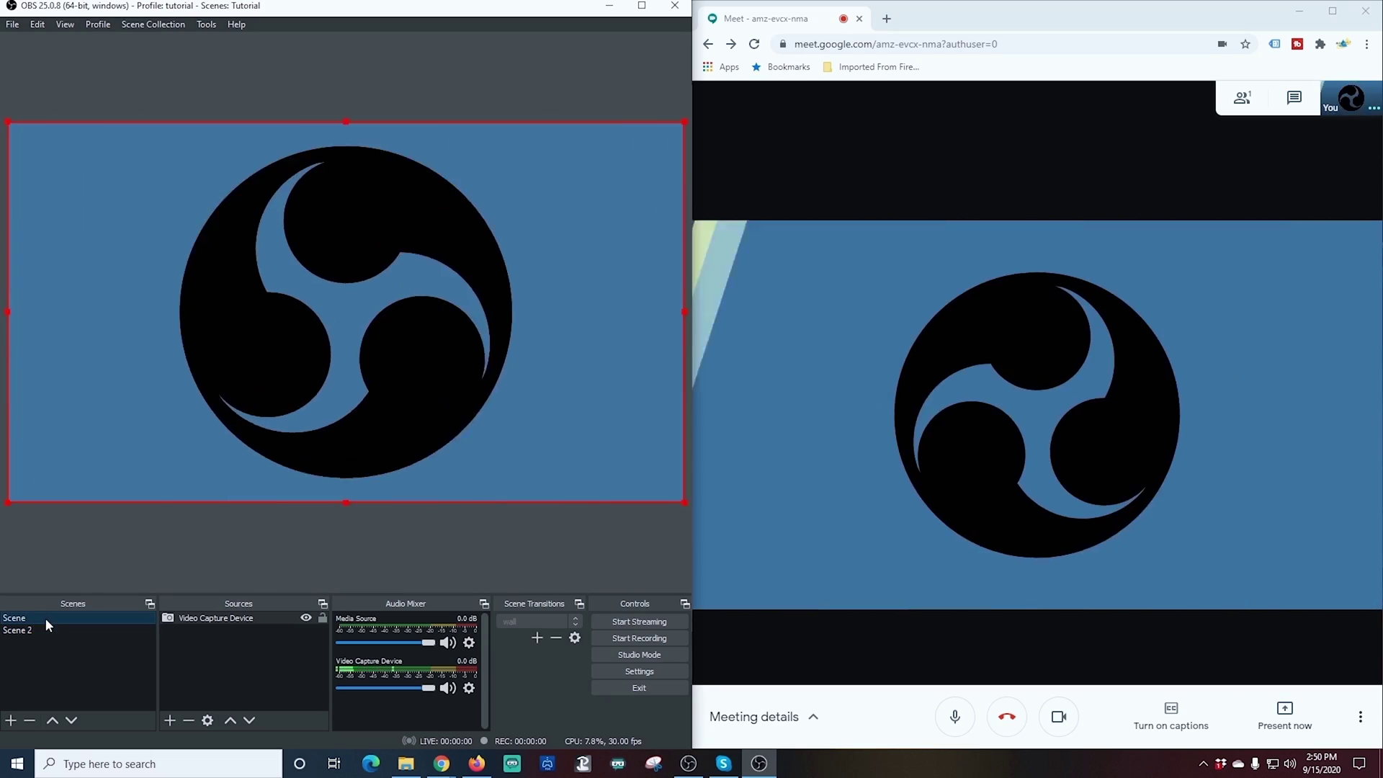